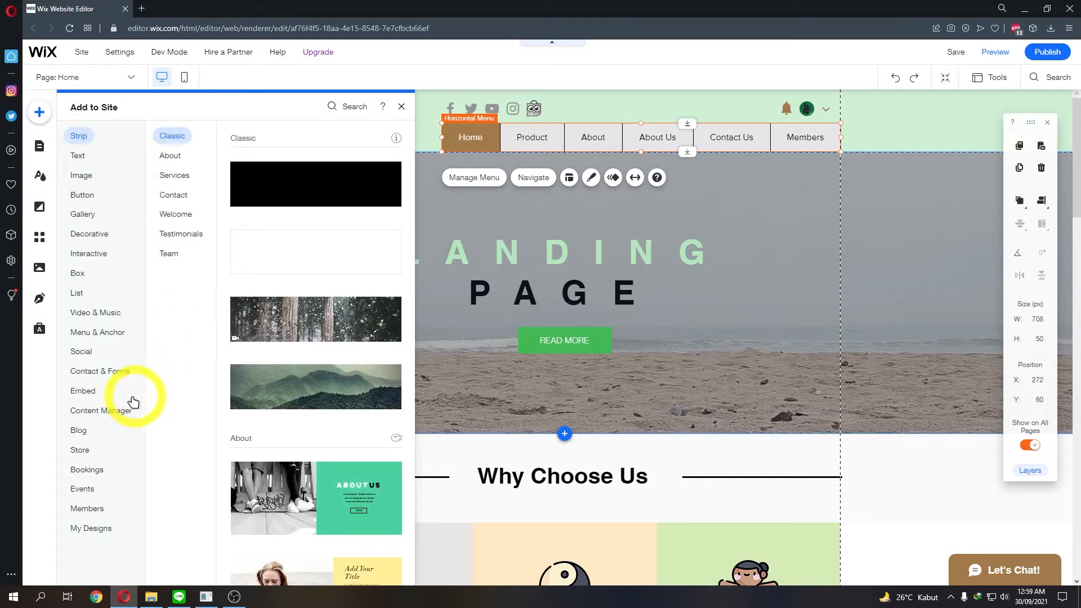
- Add the Wix Forum app to the site from the related apps for members
{"action": "left_click", "coordinate": [93, 509]}
{"action": "scroll", "coordinate": [360, 459], "scroll_direction": "down", "scroll_amount": 10}
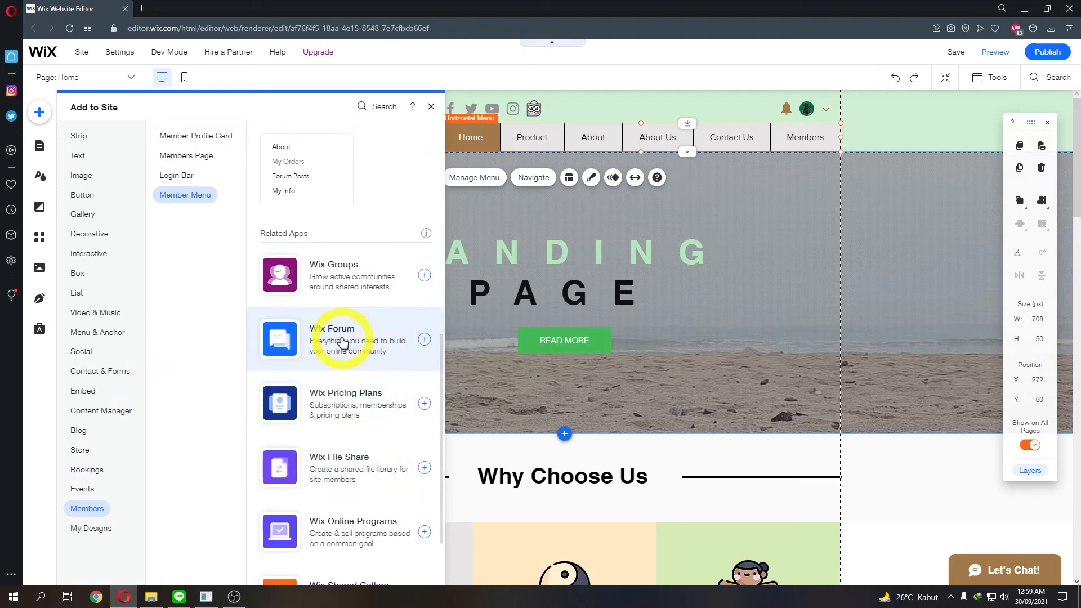
{"action": "left_click", "coordinate": [342, 339]}
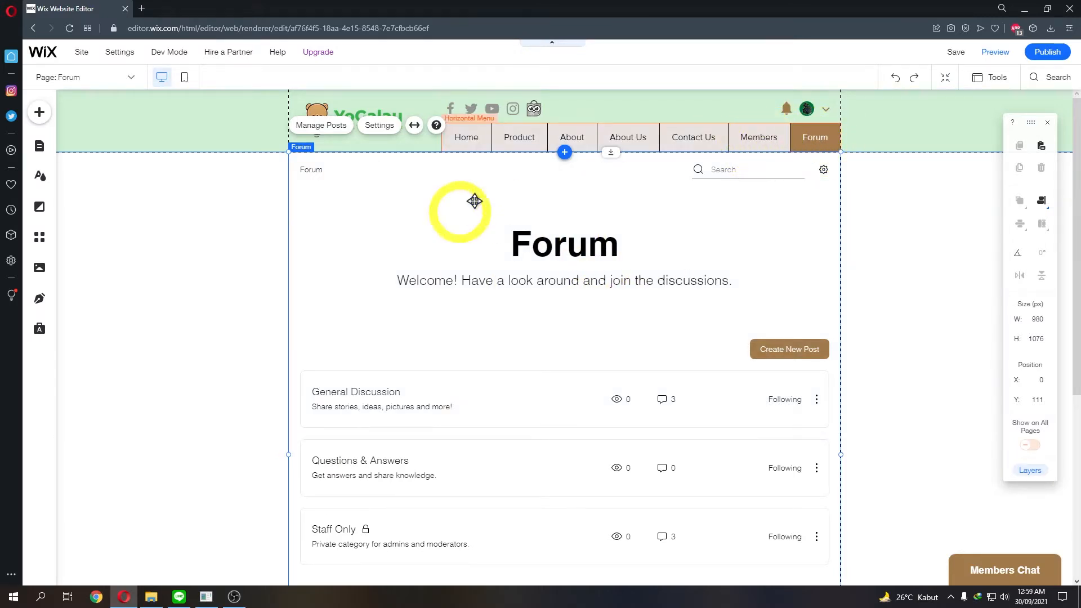
- Nest the Forum page as a subpage under Members in the site menu
{"action": "left_click", "coordinate": [41, 146]}
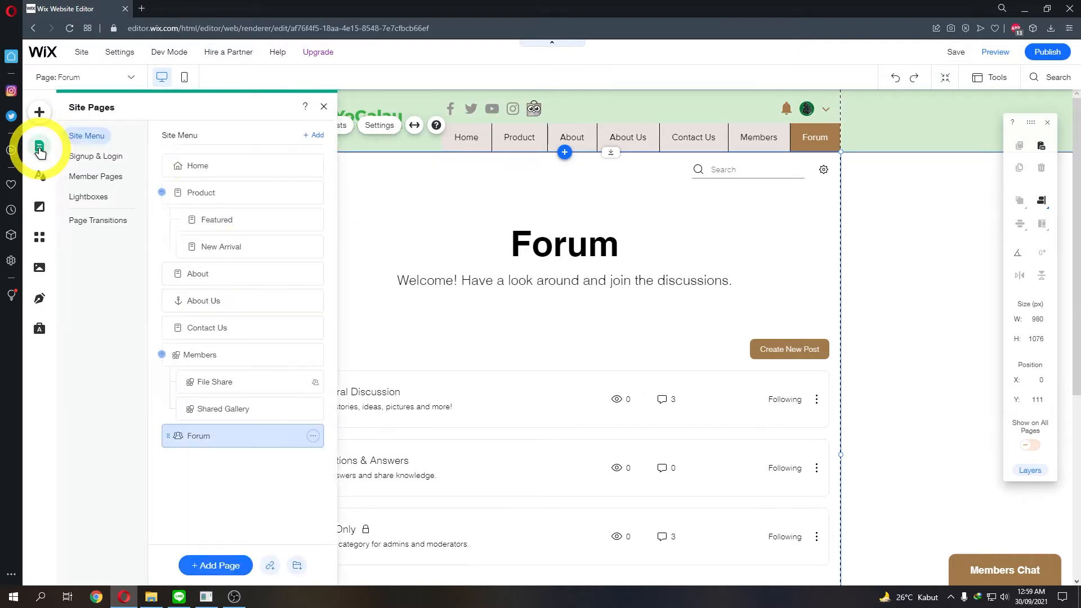
{"action": "left_click_drag", "start_coordinate": [188, 435], "coordinate": [213, 439]}
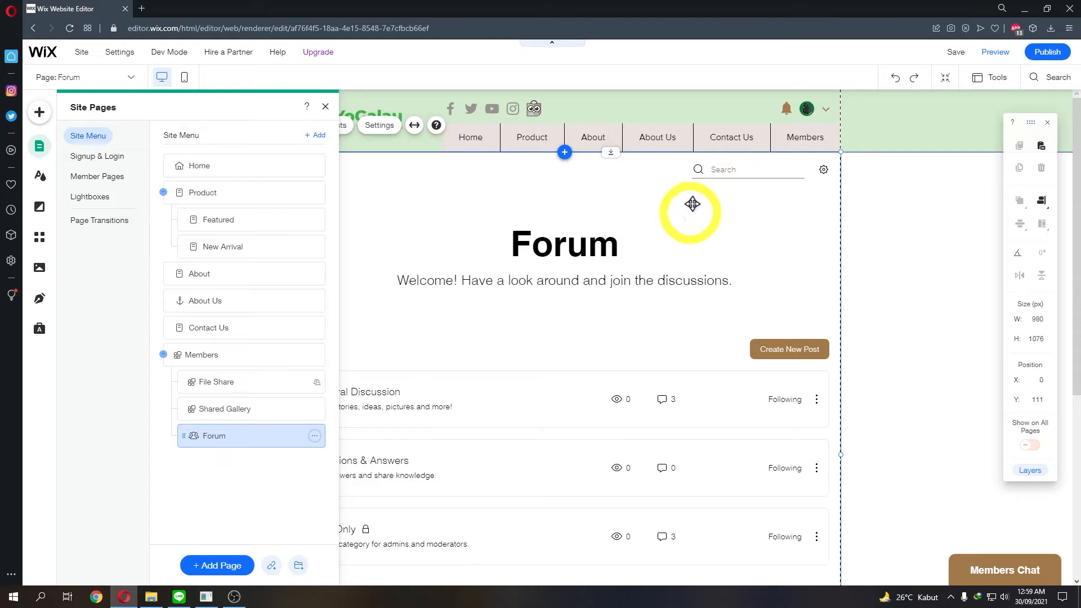
{"action": "left_click", "coordinate": [892, 285]}
- Examine the Forum page's categories, the new post option and the New Posts section
{"action": "scroll", "coordinate": [597, 302], "scroll_direction": "down", "scroll_amount": 2}
{"action": "scroll", "coordinate": [596, 303], "scroll_direction": "down", "scroll_amount": 1}
{"action": "scroll", "coordinate": [597, 302], "scroll_direction": "up", "scroll_amount": 1}
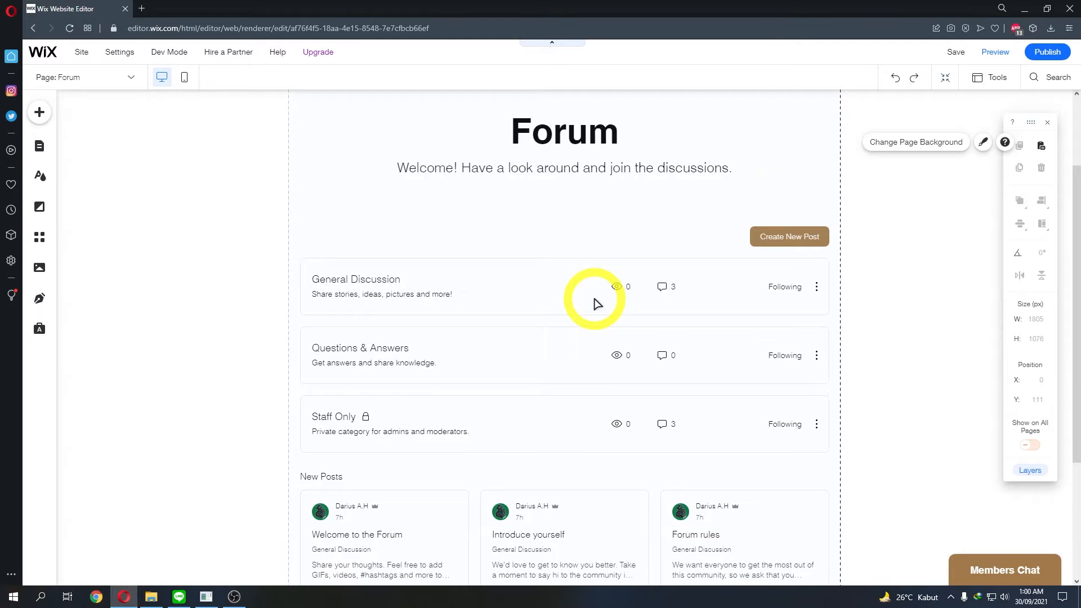
{"action": "scroll", "coordinate": [596, 304], "scroll_direction": "down", "scroll_amount": 1}
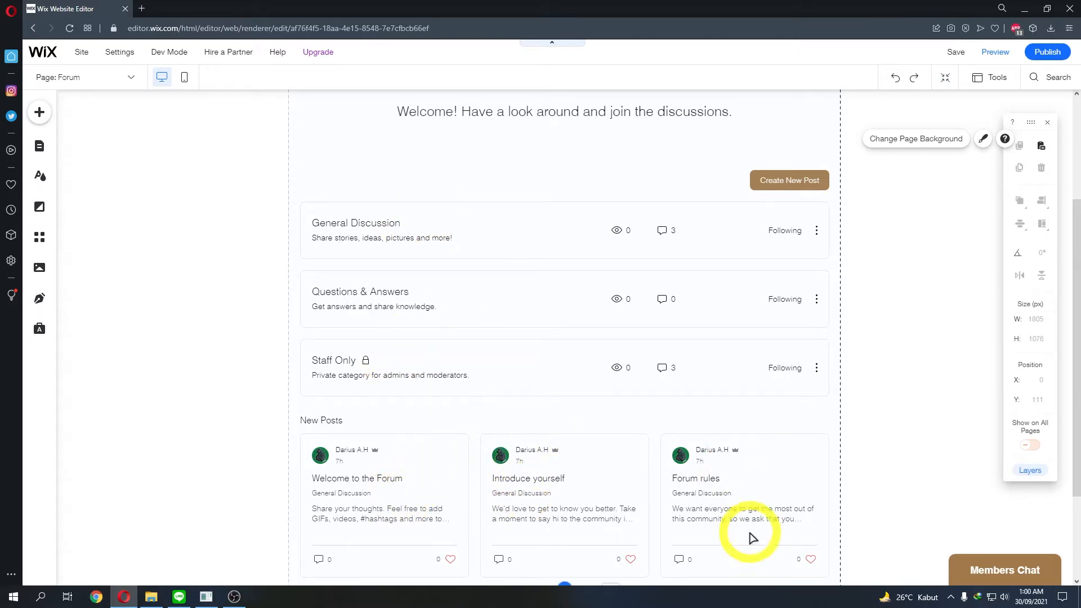
{"action": "scroll", "coordinate": [387, 462], "scroll_direction": "down", "scroll_amount": 1}
{"action": "scroll", "coordinate": [387, 461], "scroll_direction": "down", "scroll_amount": 2}
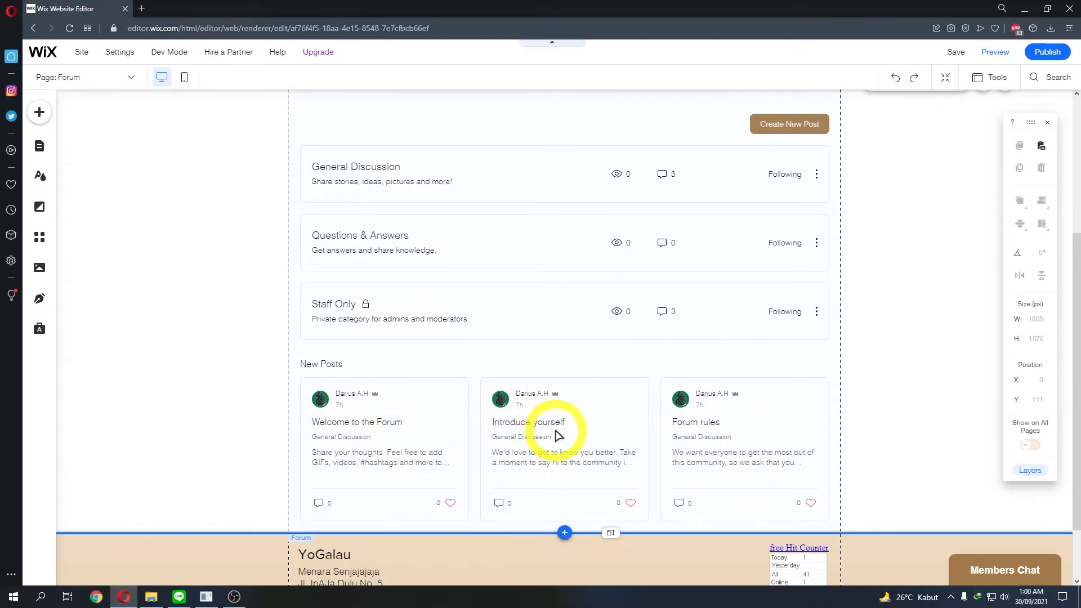
{"action": "scroll", "coordinate": [698, 436], "scroll_direction": "up", "scroll_amount": 4}
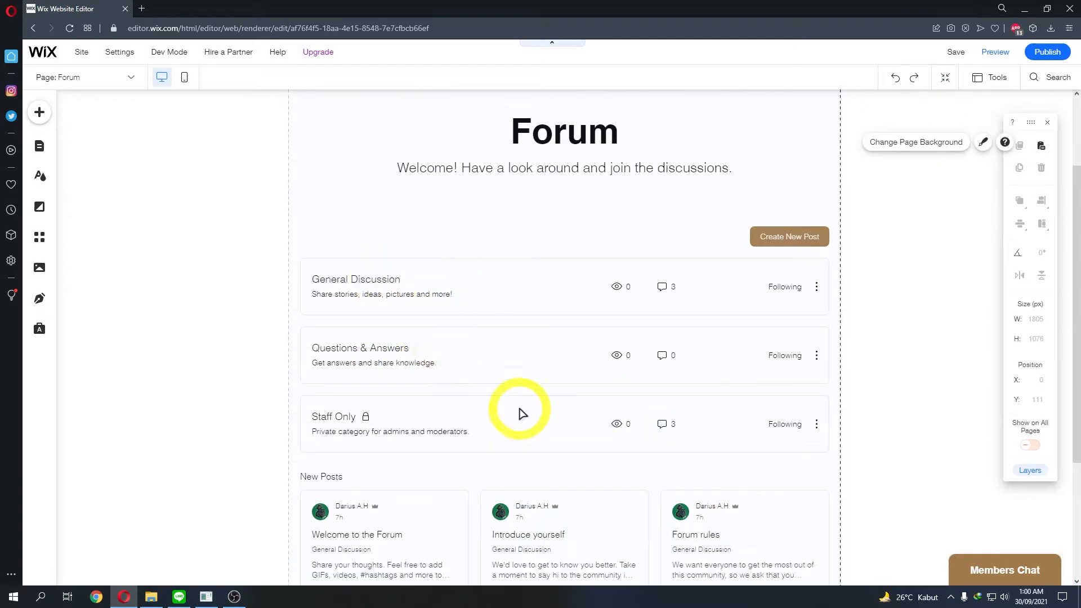
{"action": "scroll", "coordinate": [520, 411], "scroll_direction": "up", "scroll_amount": 1}
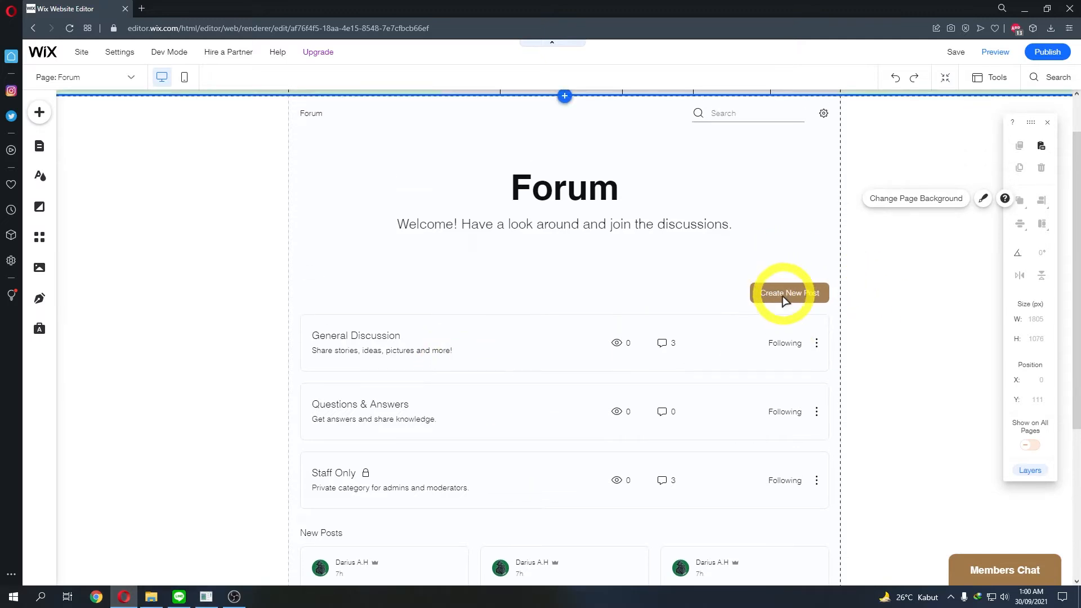
{"action": "scroll", "coordinate": [570, 352], "scroll_direction": "down", "scroll_amount": 2}
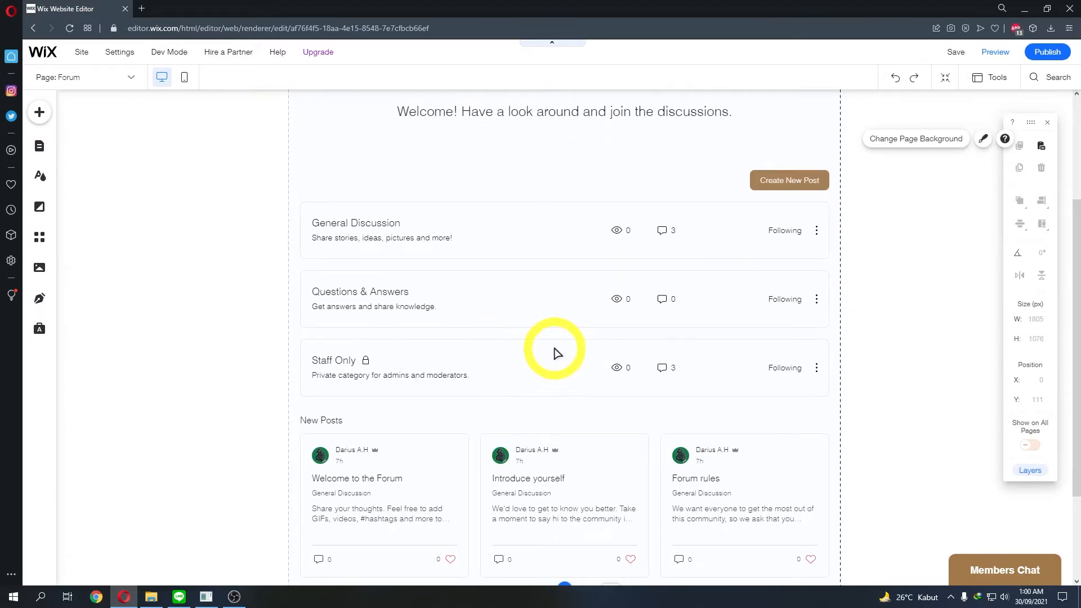
{"action": "scroll", "coordinate": [556, 353], "scroll_direction": "up", "scroll_amount": 1}
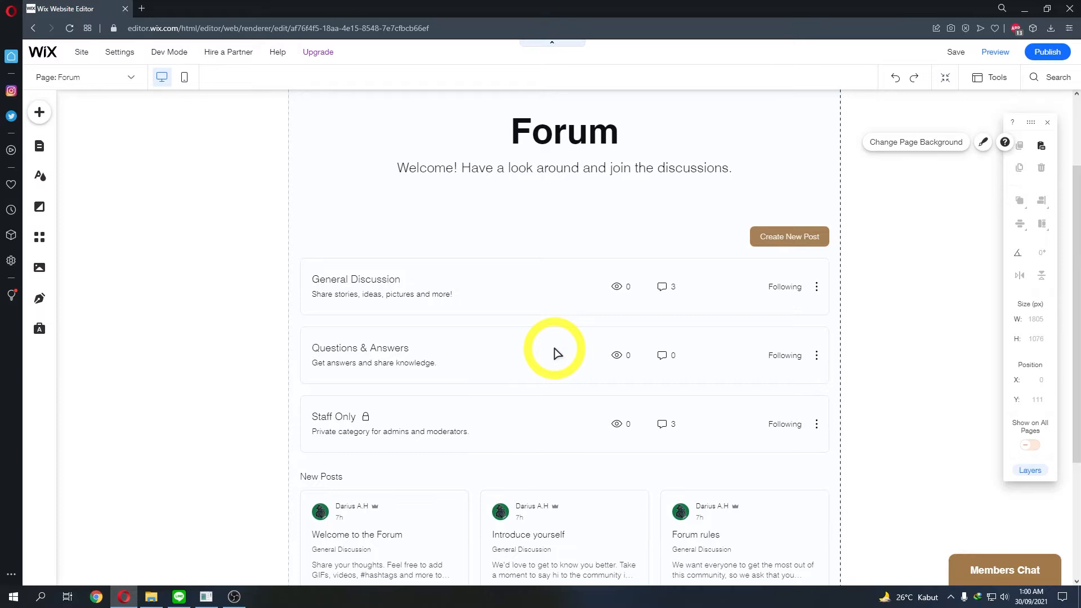
{"action": "scroll", "coordinate": [555, 352], "scroll_direction": "up", "scroll_amount": 1}
{"action": "scroll", "coordinate": [562, 316], "scroll_direction": "up", "scroll_amount": 1}
{"action": "scroll", "coordinate": [762, 276], "scroll_direction": "down", "scroll_amount": 1}
- Open the forum's settings and try the Cards layout for its main page
{"action": "left_click", "coordinate": [560, 317]}
{"action": "left_click", "coordinate": [622, 287]}
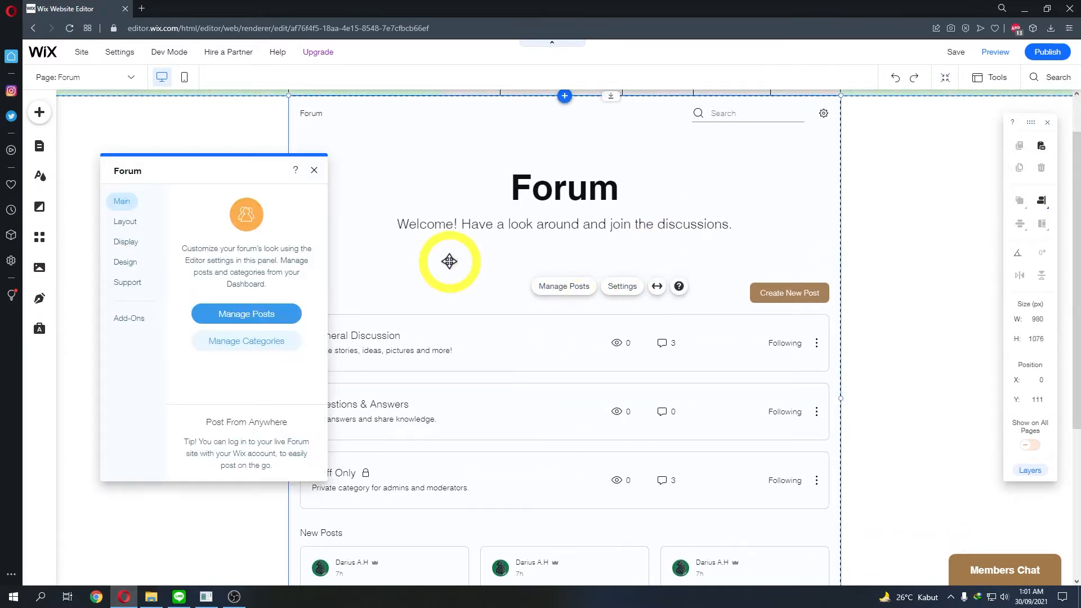
{"action": "left_click", "coordinate": [125, 223]}
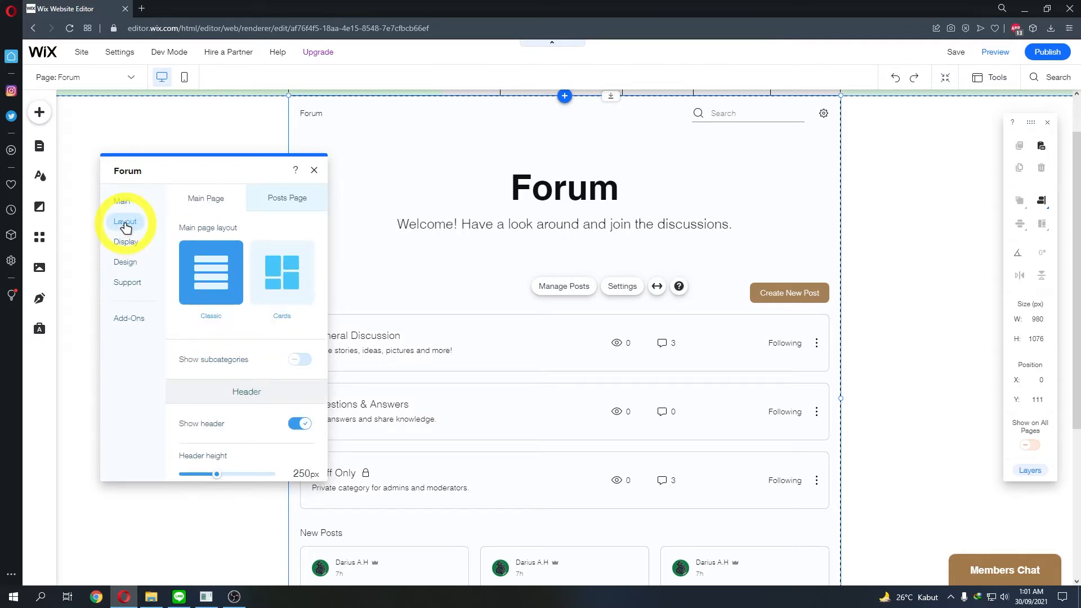
{"action": "left_click", "coordinate": [280, 282]}
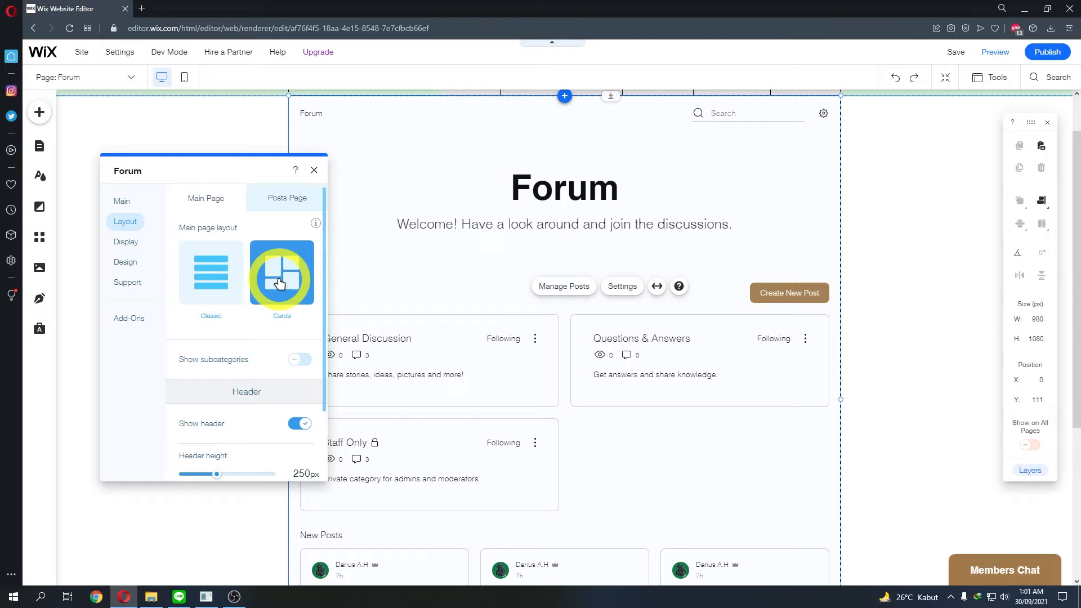
{"action": "scroll", "coordinate": [246, 305], "scroll_direction": "down", "scroll_amount": 2}
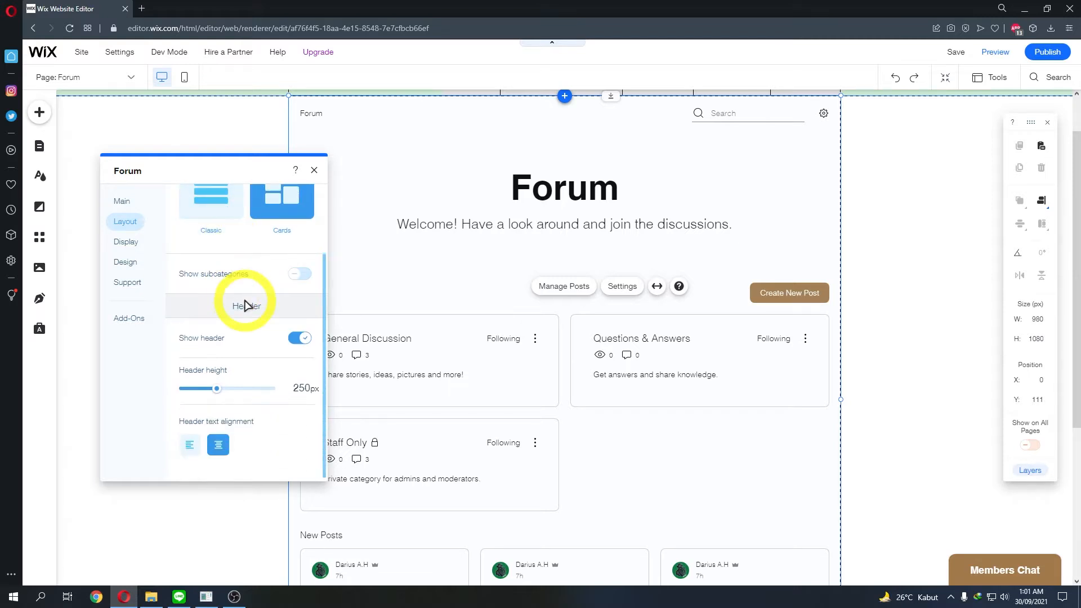
{"action": "scroll", "coordinate": [246, 304], "scroll_direction": "up", "scroll_amount": 2}
- Try the Cards layout for the posts page, and restore the Classic layout for both the posts page and the main page
{"action": "left_click", "coordinate": [286, 199]}
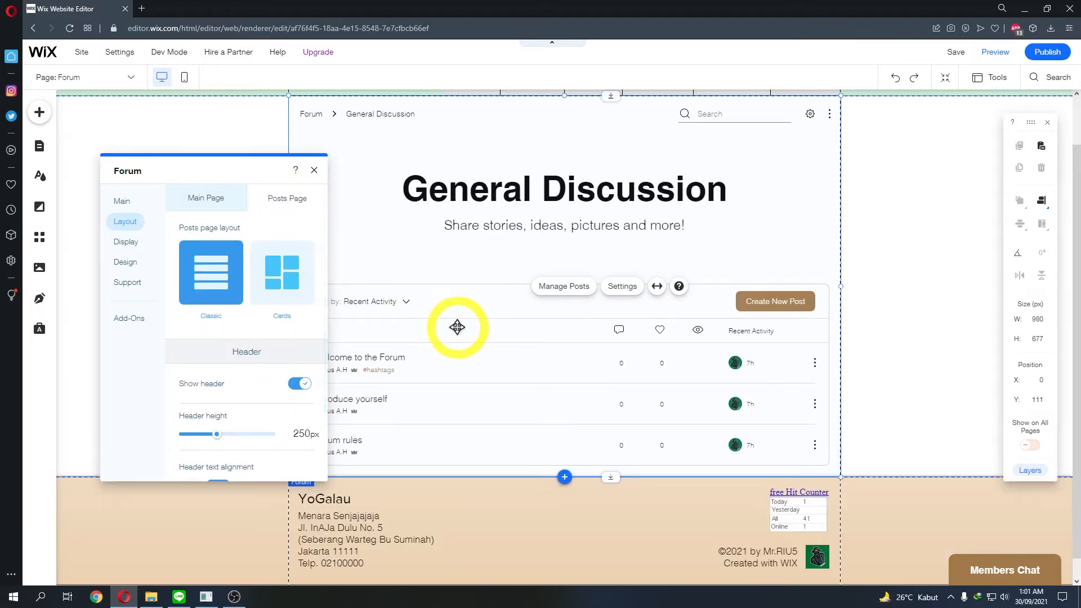
{"action": "left_click", "coordinate": [283, 284]}
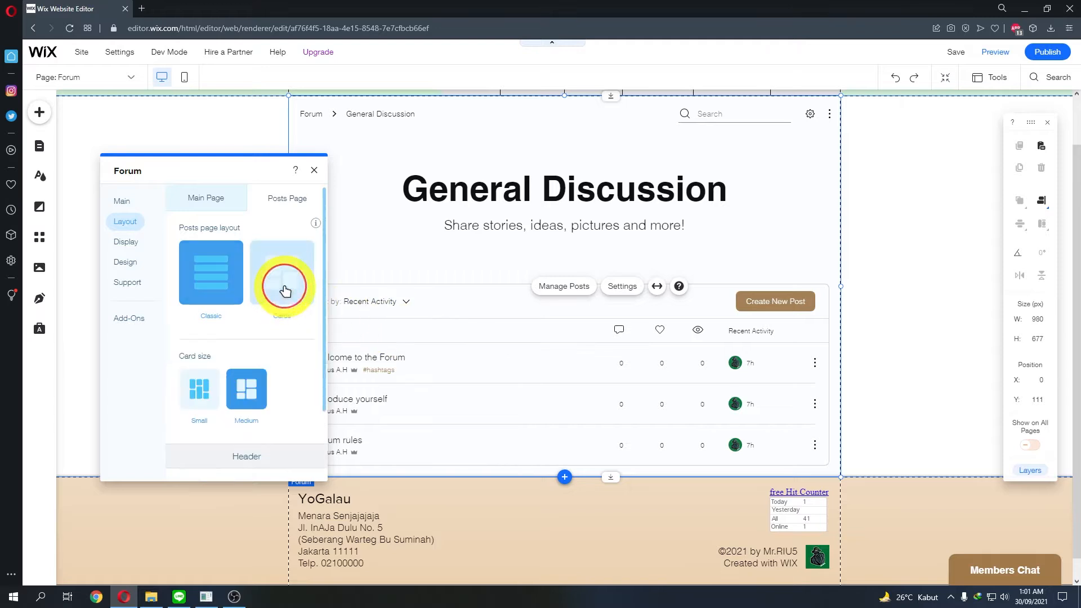
{"action": "left_click", "coordinate": [211, 274]}
{"action": "left_click", "coordinate": [210, 195]}
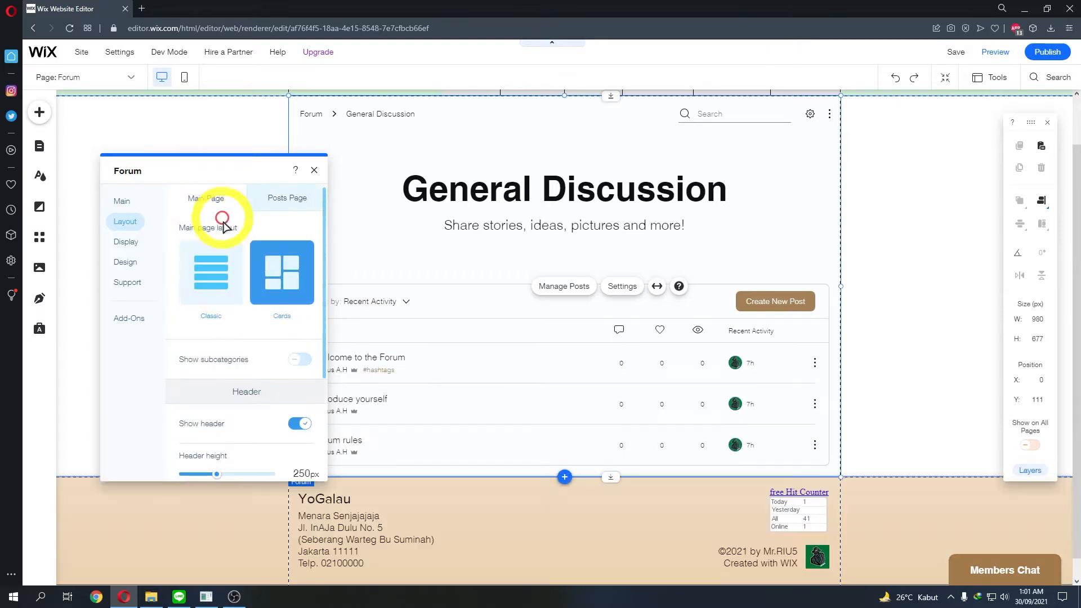
{"action": "left_click", "coordinate": [211, 265]}
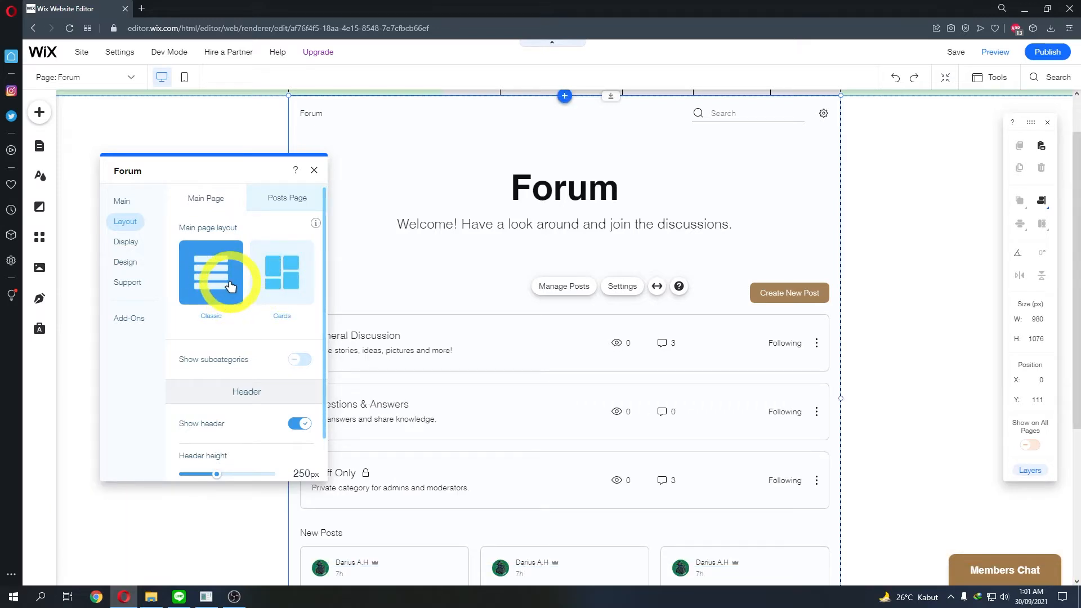
- Review the forum's display settings, including main page display, post sorting, visible elements and forum menu login
{"action": "left_click", "coordinate": [124, 242]}
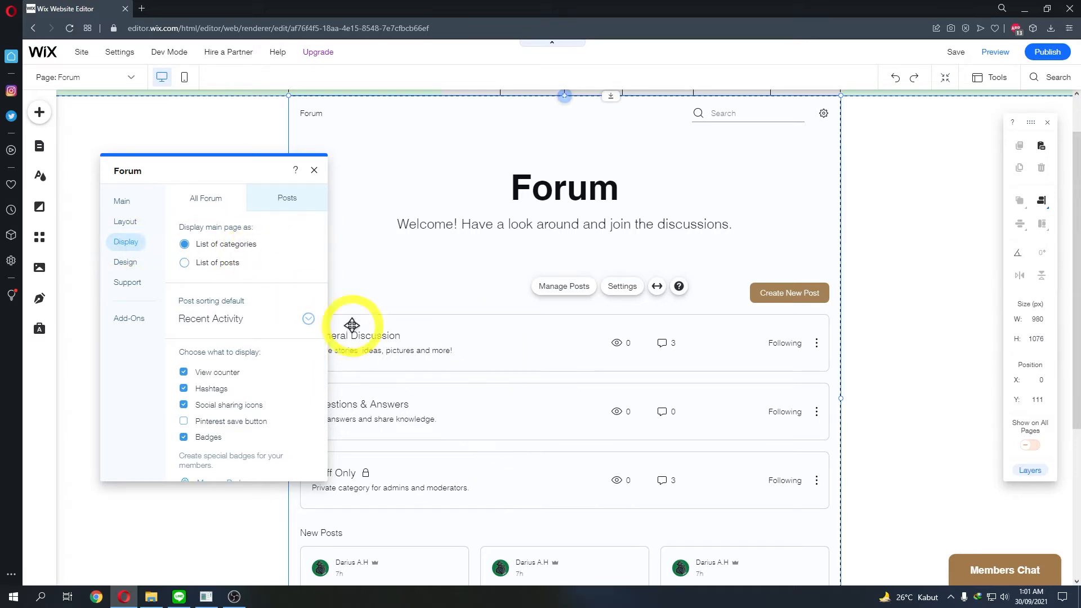
{"action": "scroll", "coordinate": [281, 309], "scroll_direction": "down", "scroll_amount": 3}
{"action": "scroll", "coordinate": [275, 315], "scroll_direction": "up", "scroll_amount": 2}
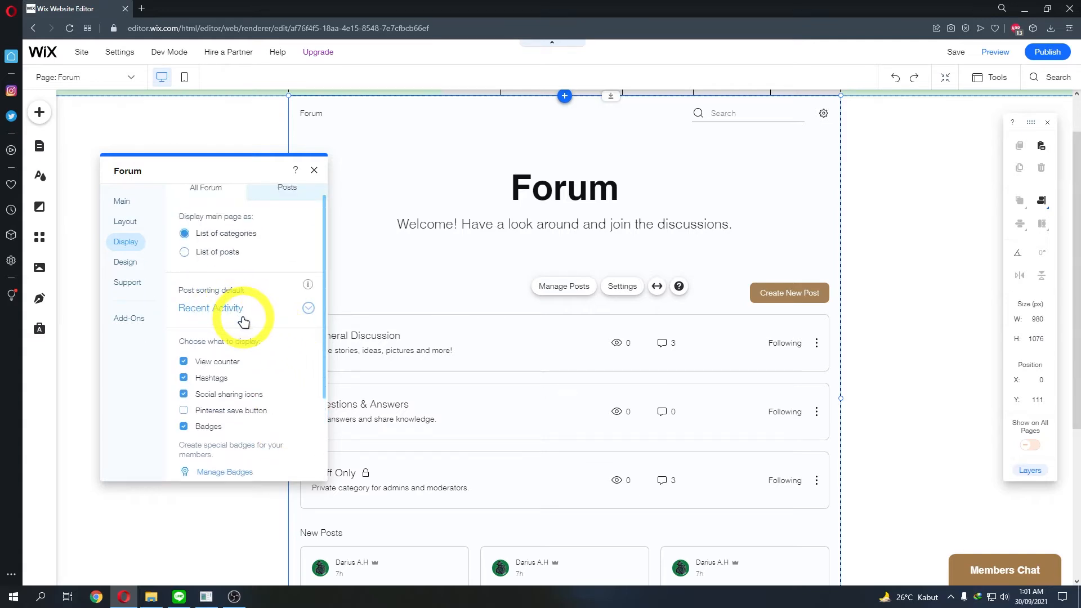
{"action": "scroll", "coordinate": [262, 332], "scroll_direction": "down", "scroll_amount": 1}
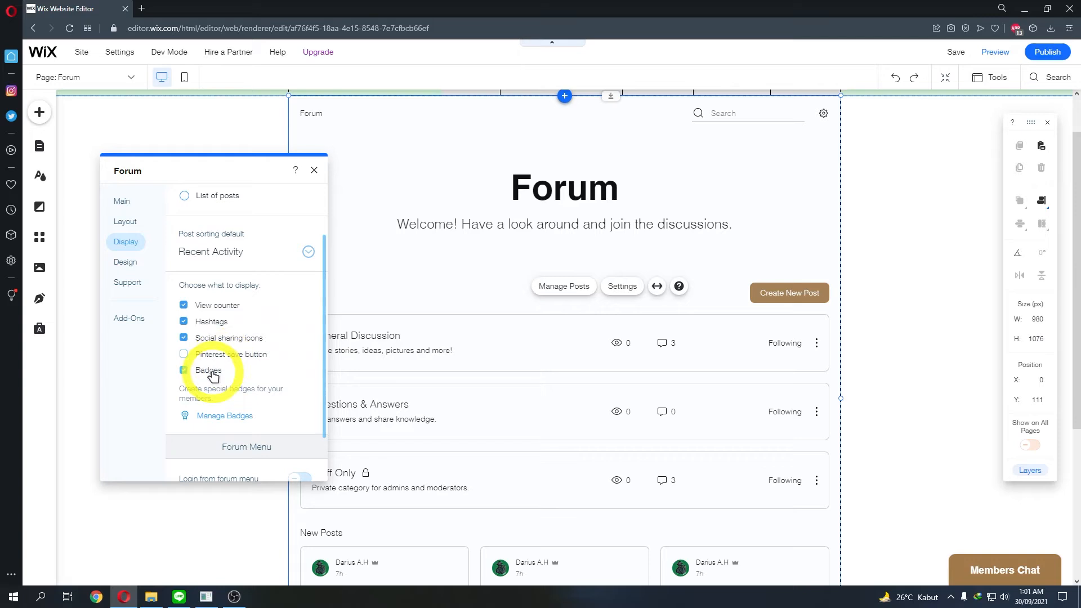
{"action": "scroll", "coordinate": [249, 423], "scroll_direction": "down", "scroll_amount": 1}
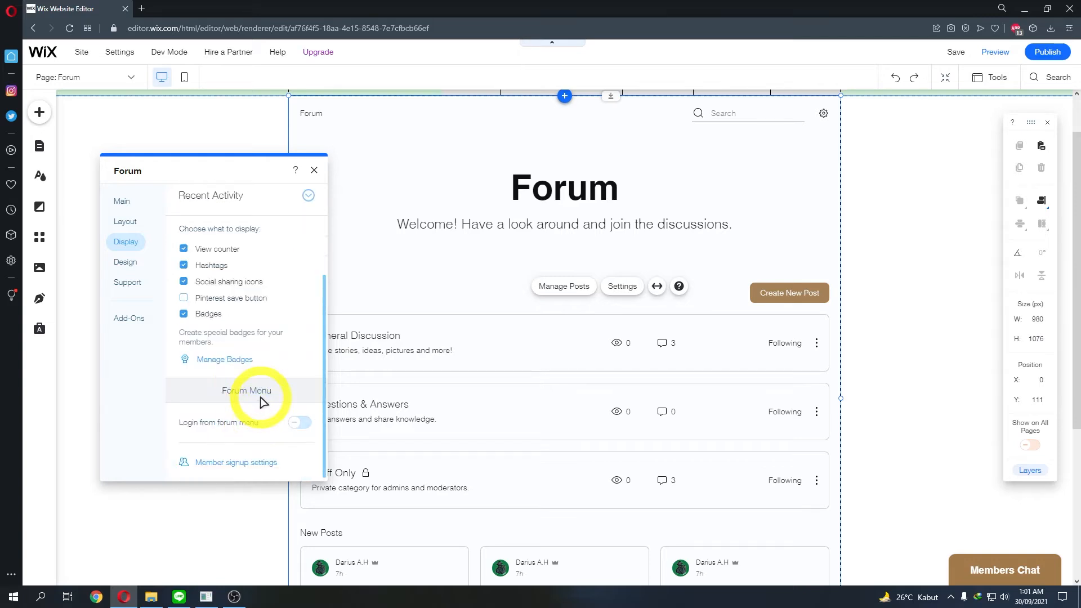
{"action": "scroll", "coordinate": [253, 391], "scroll_direction": "up", "scroll_amount": 1}
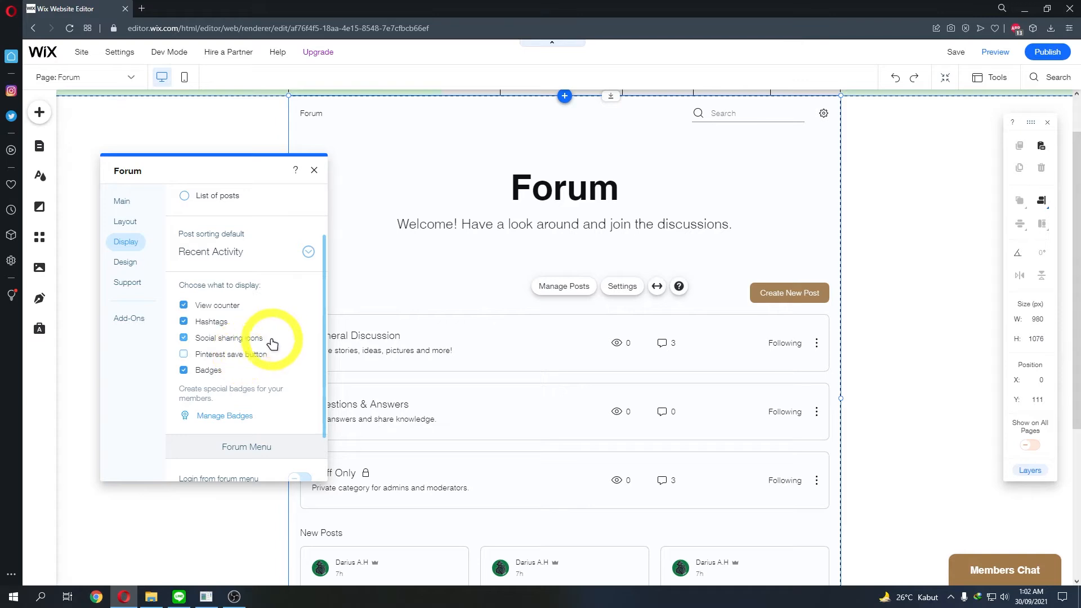
- Review the forum's design settings for the navigation menu, text styles, icons and buttons, and backgrounds and borders
{"action": "left_click", "coordinate": [126, 262]}
{"action": "left_click", "coordinate": [298, 208]}
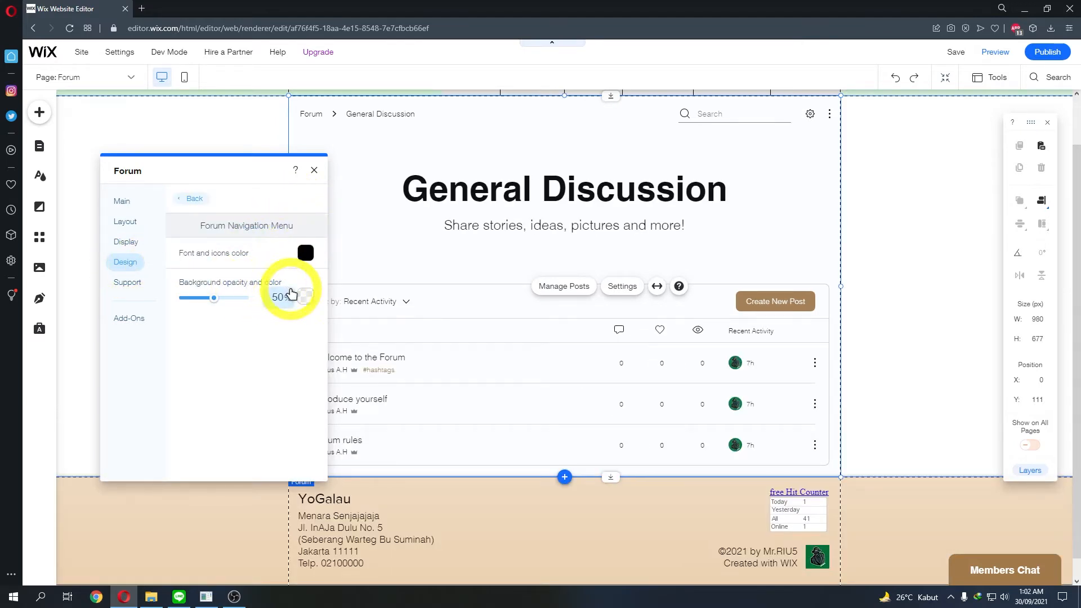
{"action": "left_click", "coordinate": [194, 199]}
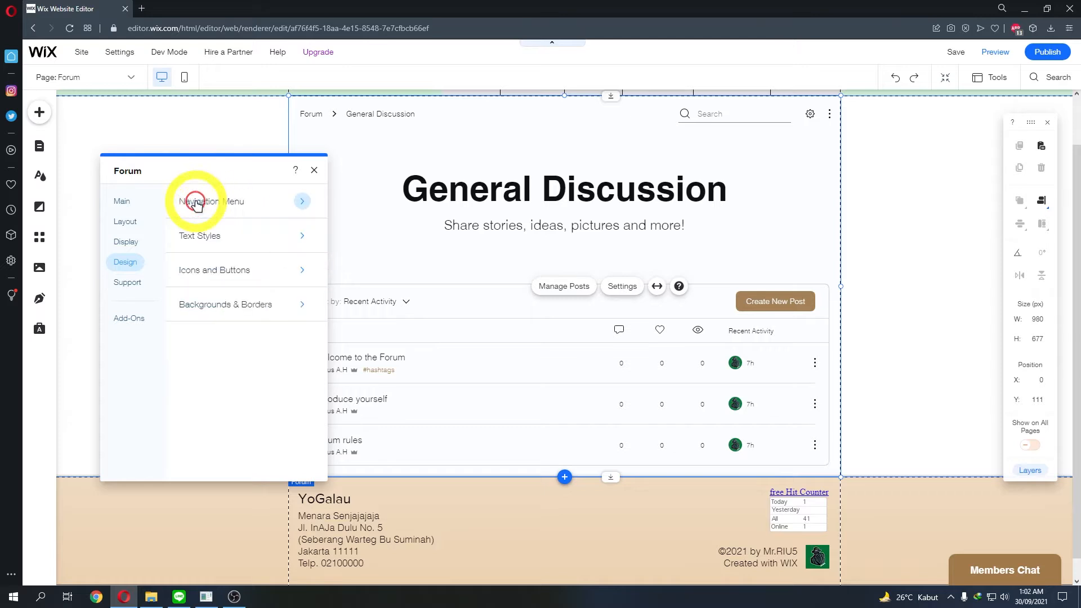
{"action": "left_click", "coordinate": [241, 237]}
{"action": "scroll", "coordinate": [267, 332], "scroll_direction": "down", "scroll_amount": 1}
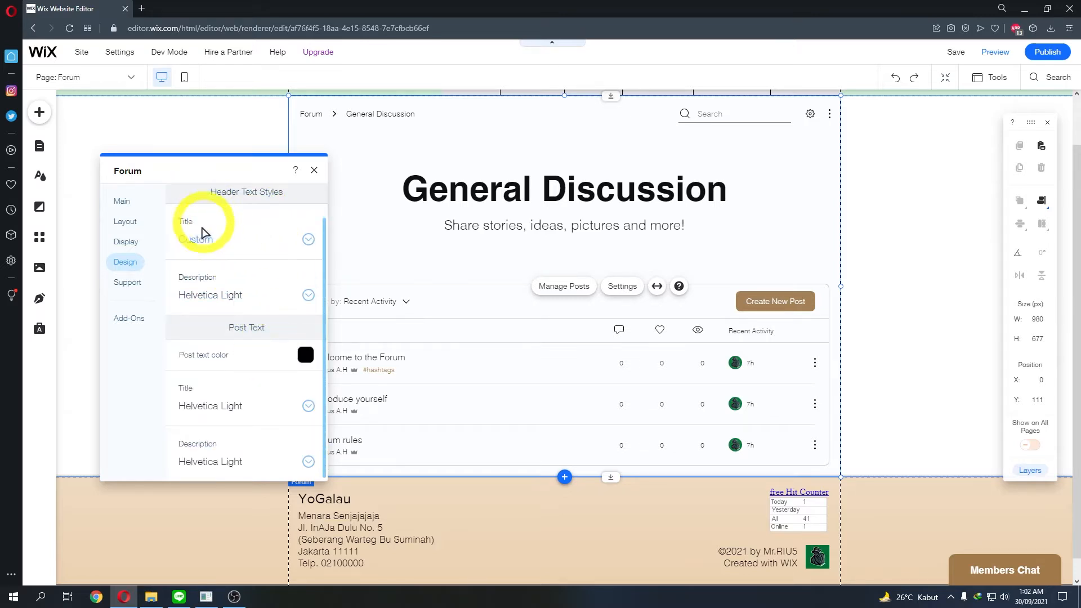
{"action": "left_click", "coordinate": [130, 262]}
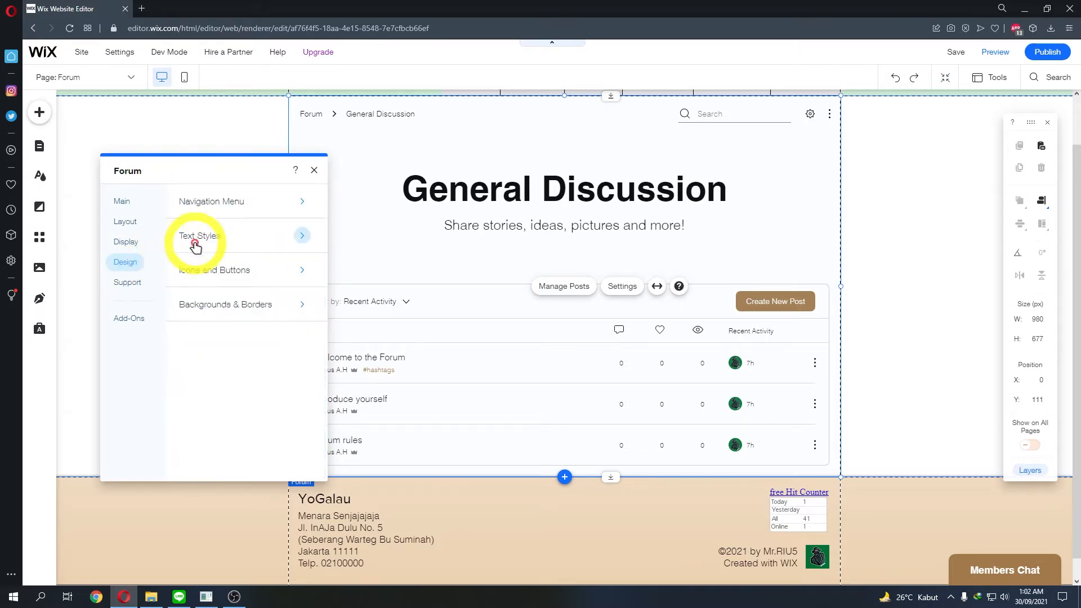
{"action": "left_click", "coordinate": [217, 269]}
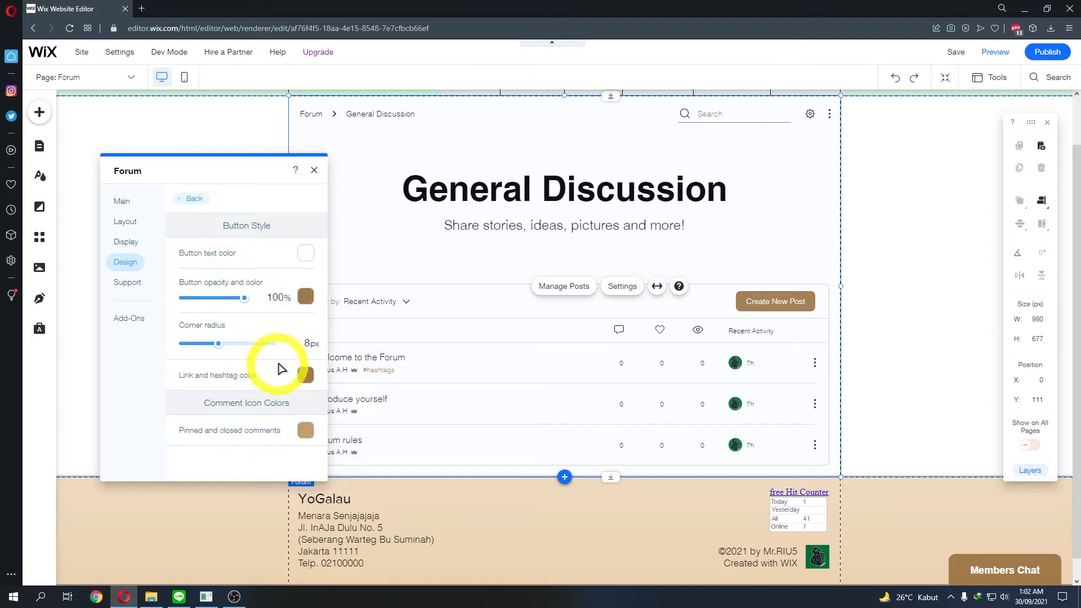
{"action": "left_click", "coordinate": [194, 199]}
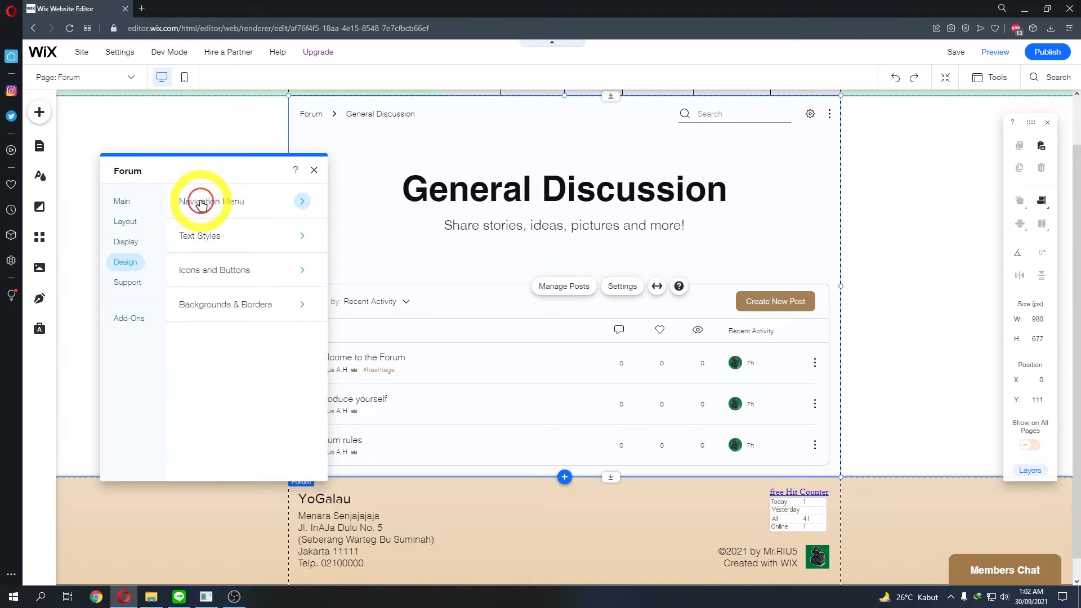
{"action": "left_click", "coordinate": [212, 306]}
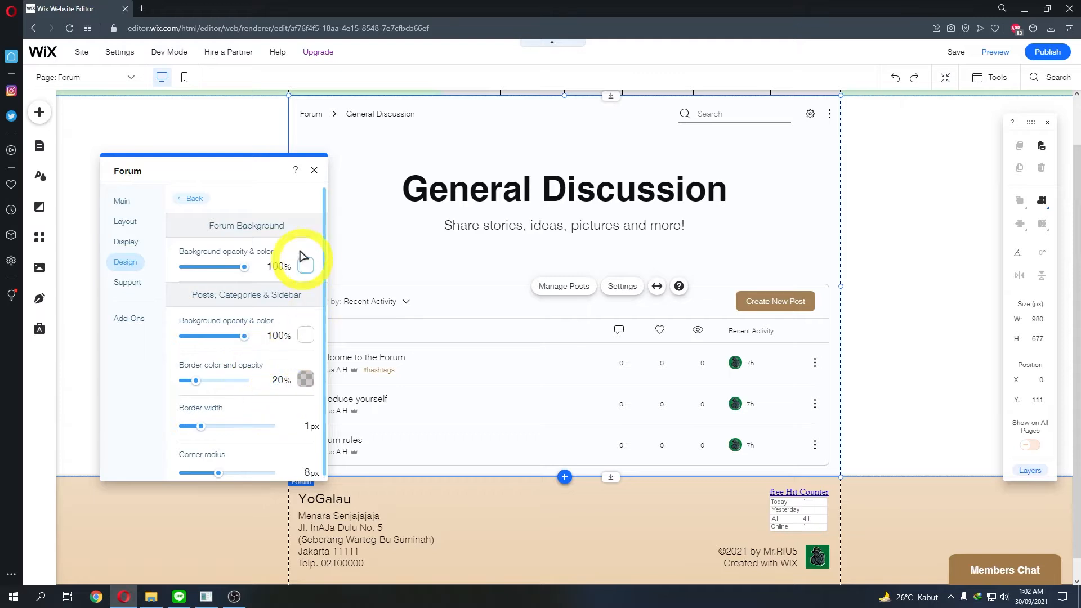
{"action": "left_click", "coordinate": [193, 197]}
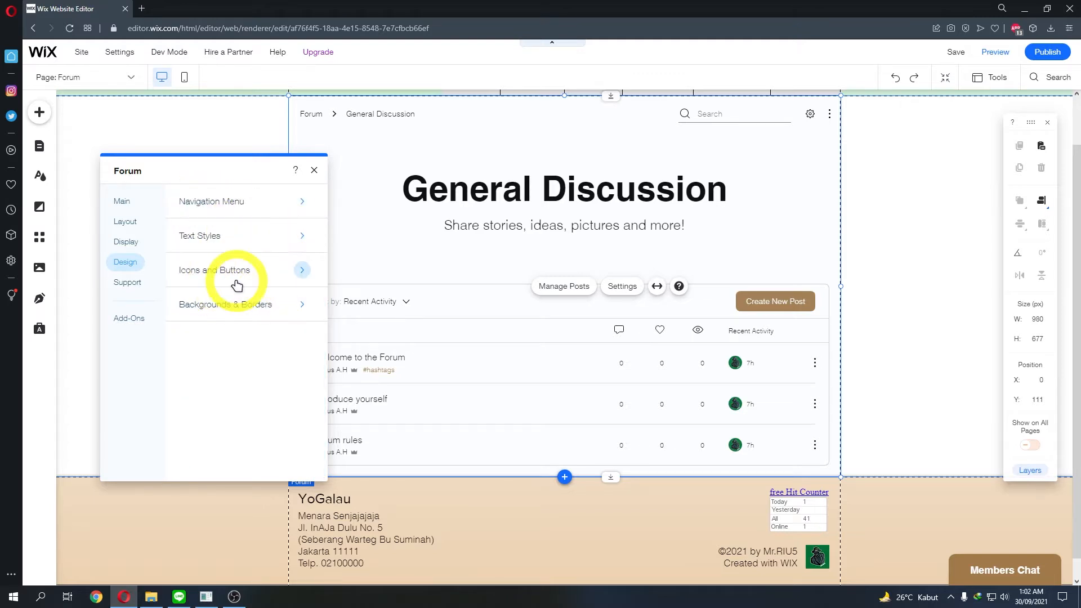
- Revisit the forum's display, layout and main settings and close the forum settings
{"action": "left_click", "coordinate": [129, 244]}
{"action": "left_click", "coordinate": [127, 222]}
{"action": "left_click", "coordinate": [122, 201]}
{"action": "left_click", "coordinate": [125, 221]}
{"action": "left_click", "coordinate": [121, 201]}
{"action": "left_click", "coordinate": [315, 170]}
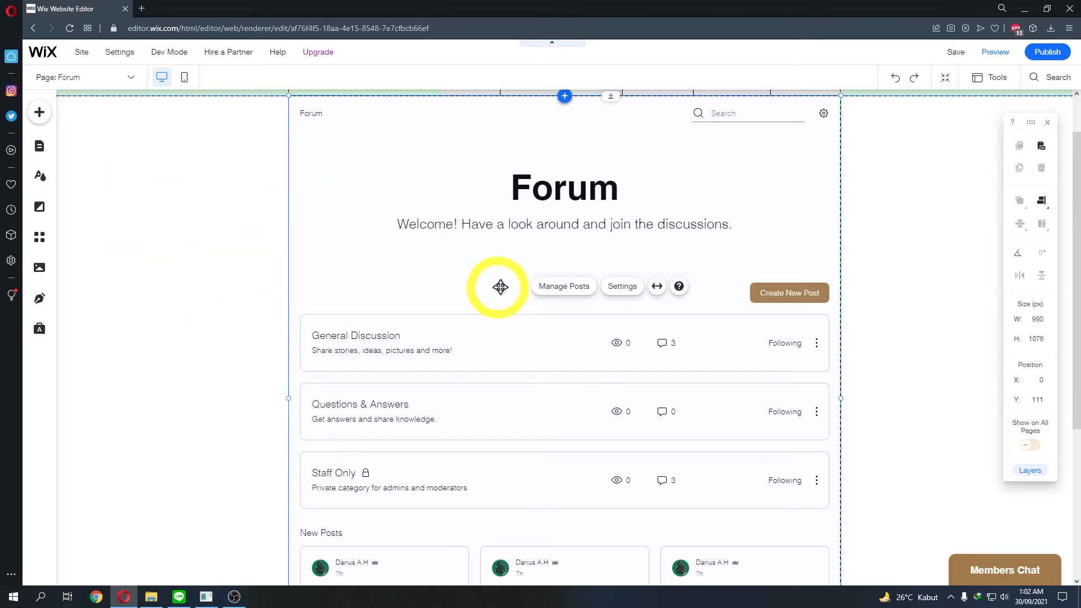
- Open the forum's post management dashboard and dismiss the suggestion to write a first forum post
{"action": "left_click", "coordinate": [570, 292]}
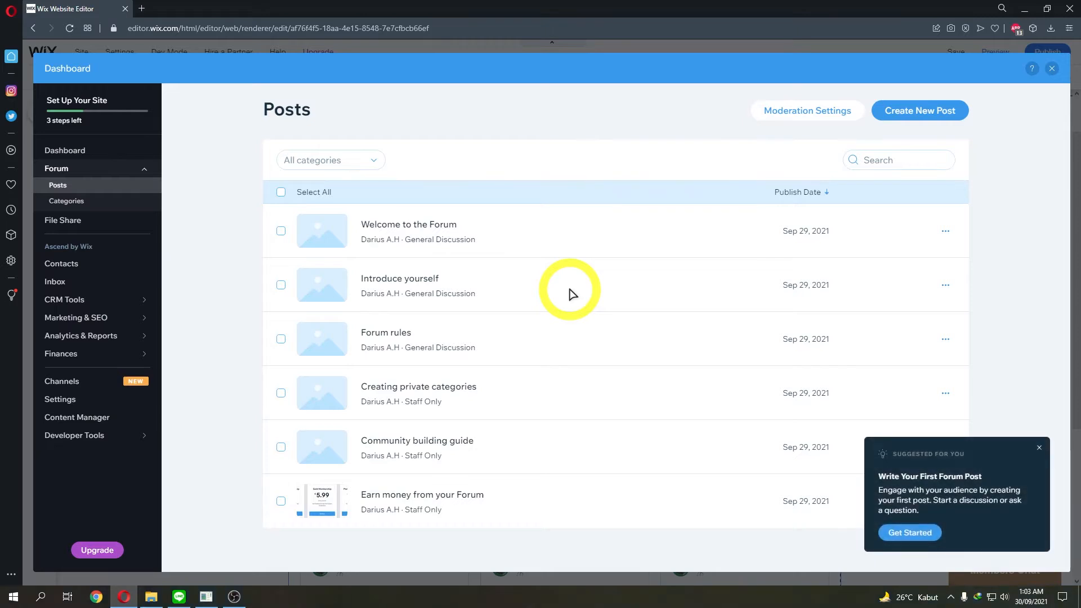
{"action": "left_click", "coordinate": [1038, 450]}
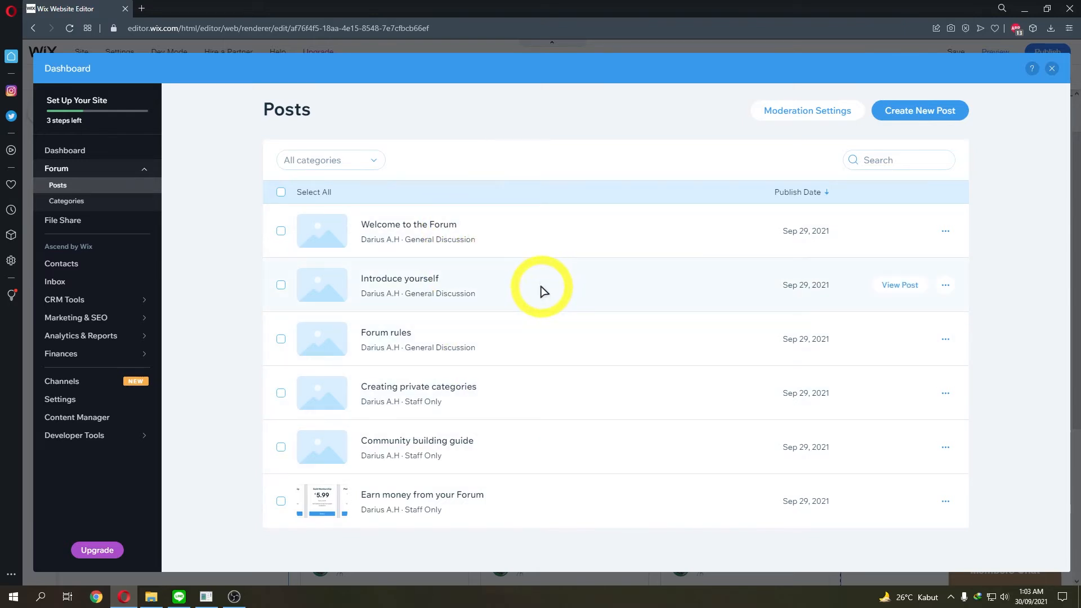
- Show the forum's categories and open the Staff Only category for editing
{"action": "left_click", "coordinate": [85, 206]}
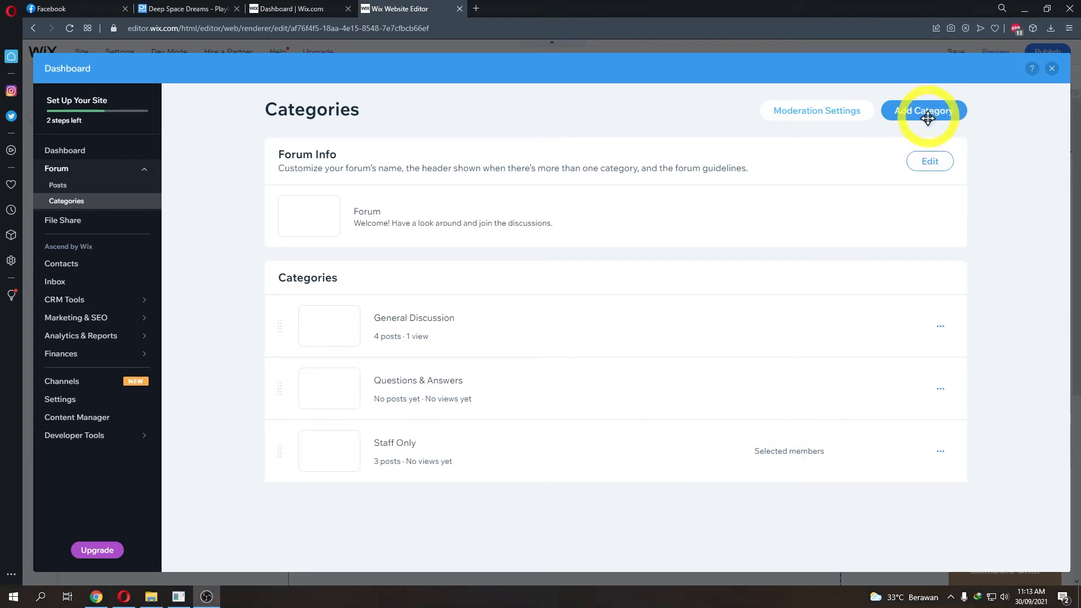
{"action": "left_click", "coordinate": [940, 454]}
{"action": "left_click", "coordinate": [931, 458]}
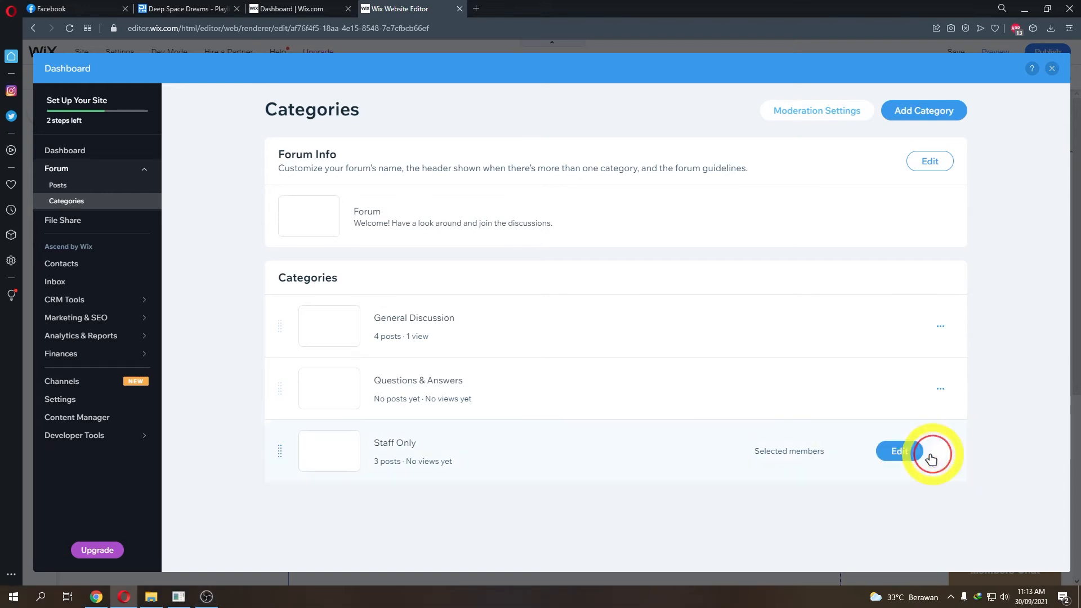
{"action": "left_click", "coordinate": [894, 454]}
- Review the Staff Only category's header design, commenting system, access and monetization, post permission and guidelines settings
{"action": "scroll", "coordinate": [580, 327], "scroll_direction": "down", "scroll_amount": 1}
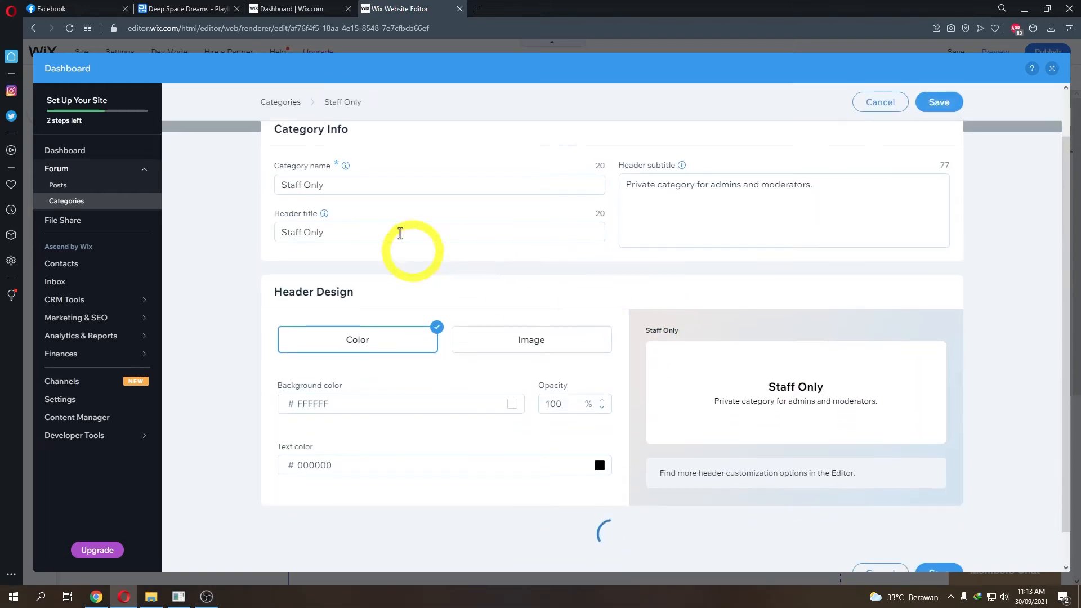
{"action": "scroll", "coordinate": [687, 192], "scroll_direction": "down", "scroll_amount": 1}
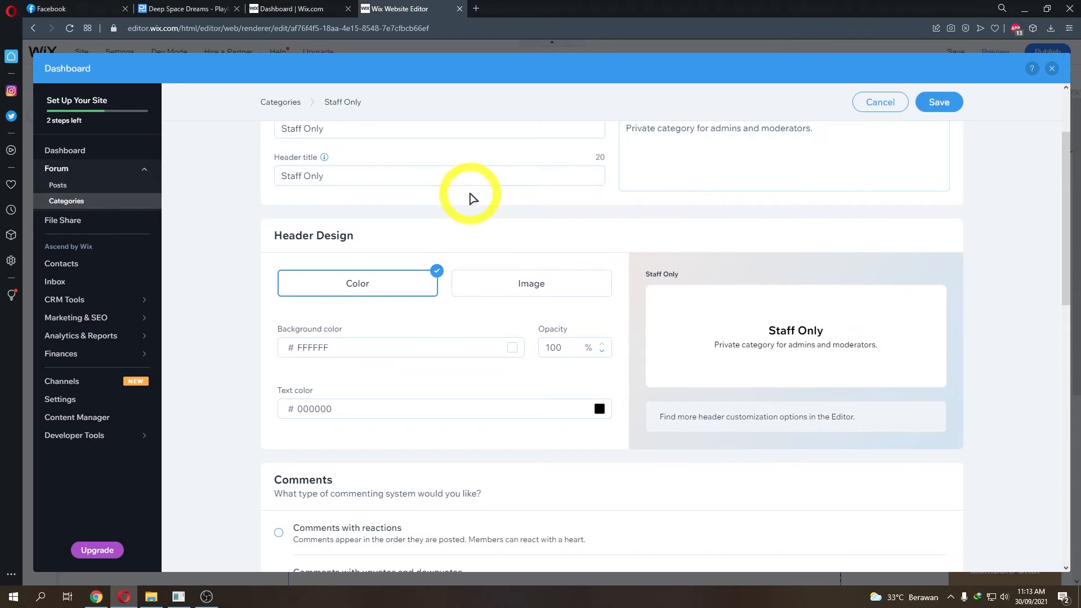
{"action": "scroll", "coordinate": [430, 248], "scroll_direction": "down", "scroll_amount": 2}
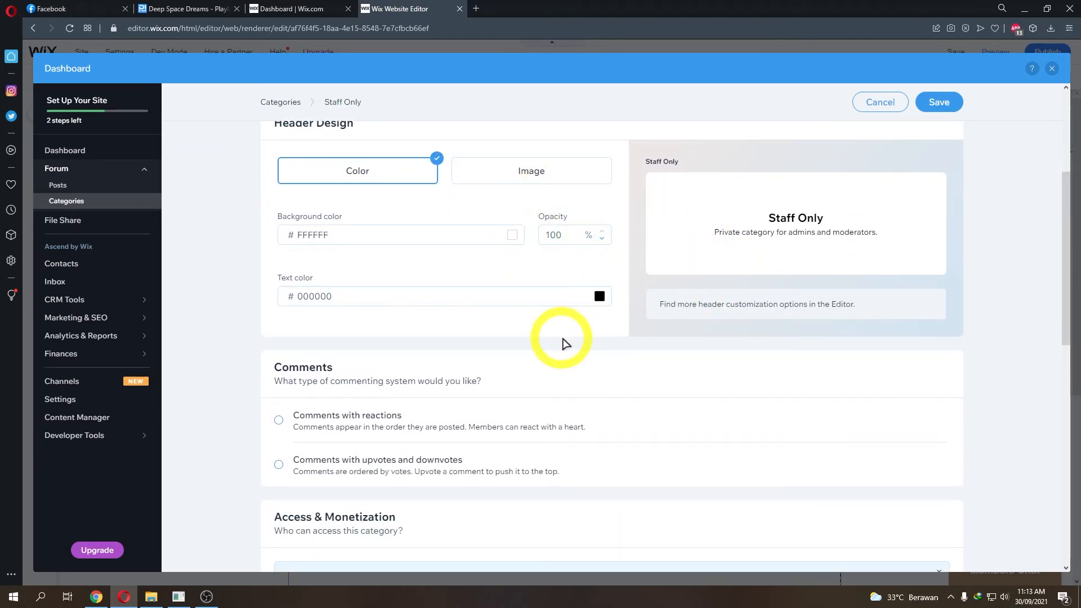
{"action": "scroll", "coordinate": [566, 342], "scroll_direction": "down", "scroll_amount": 4}
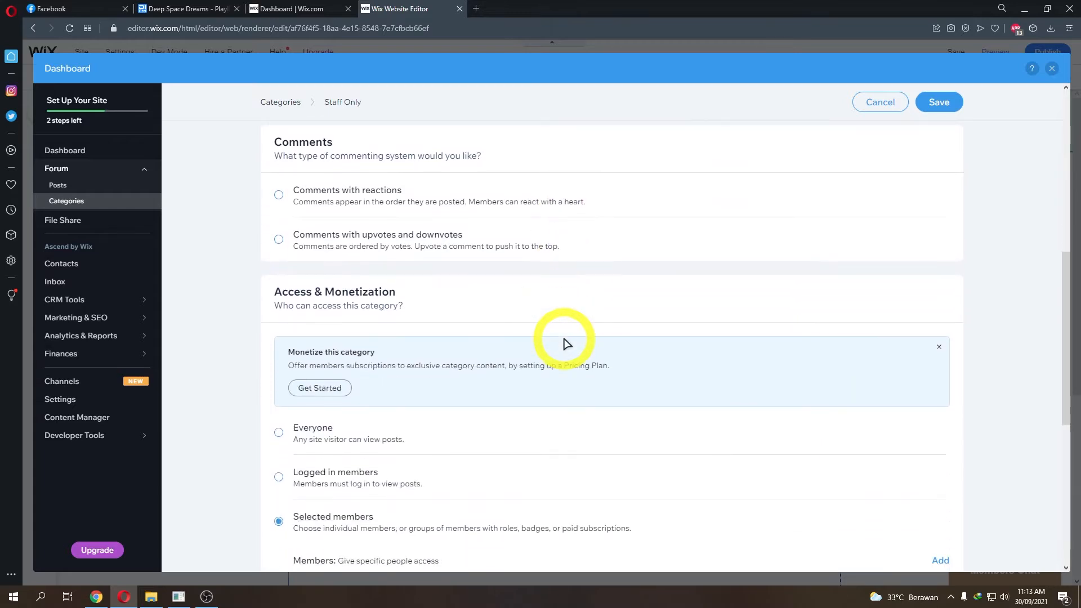
{"action": "scroll", "coordinate": [583, 338], "scroll_direction": "down", "scroll_amount": 2}
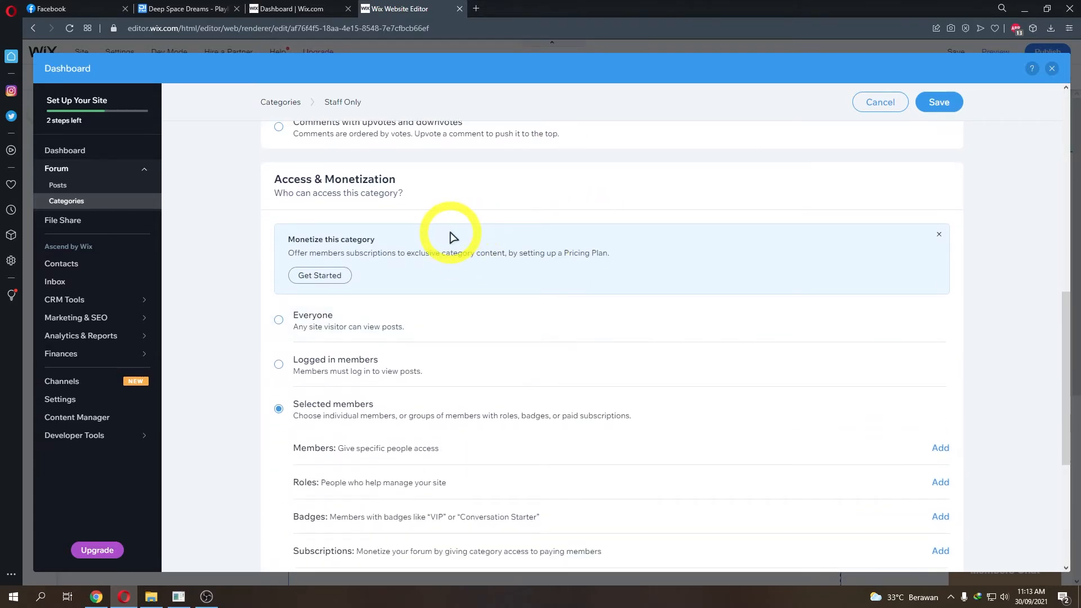
{"action": "scroll", "coordinate": [450, 236], "scroll_direction": "down", "scroll_amount": 2}
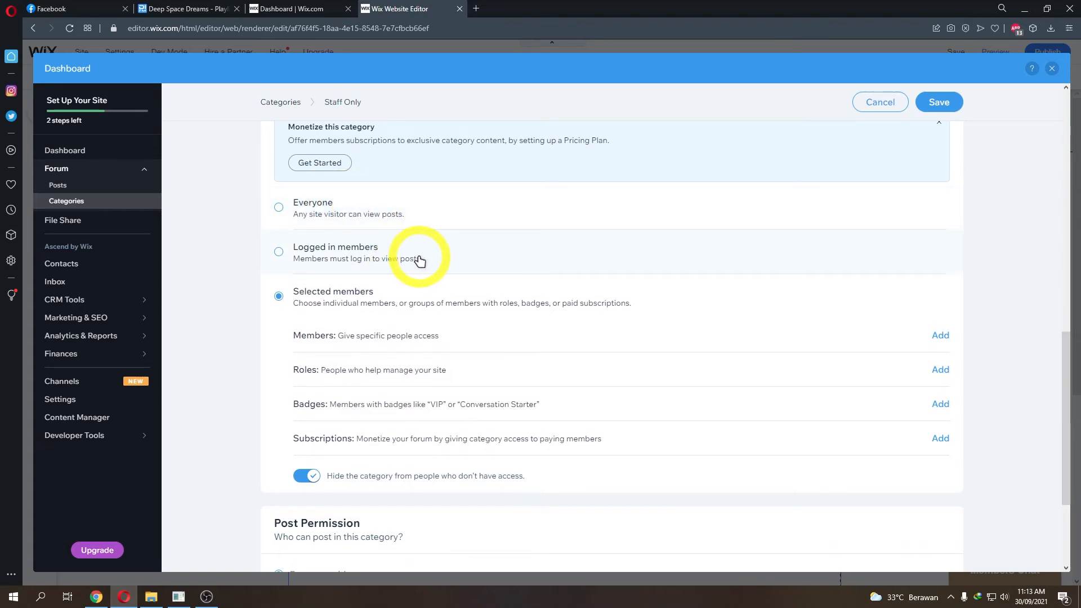
{"action": "scroll", "coordinate": [450, 304], "scroll_direction": "down", "scroll_amount": 1}
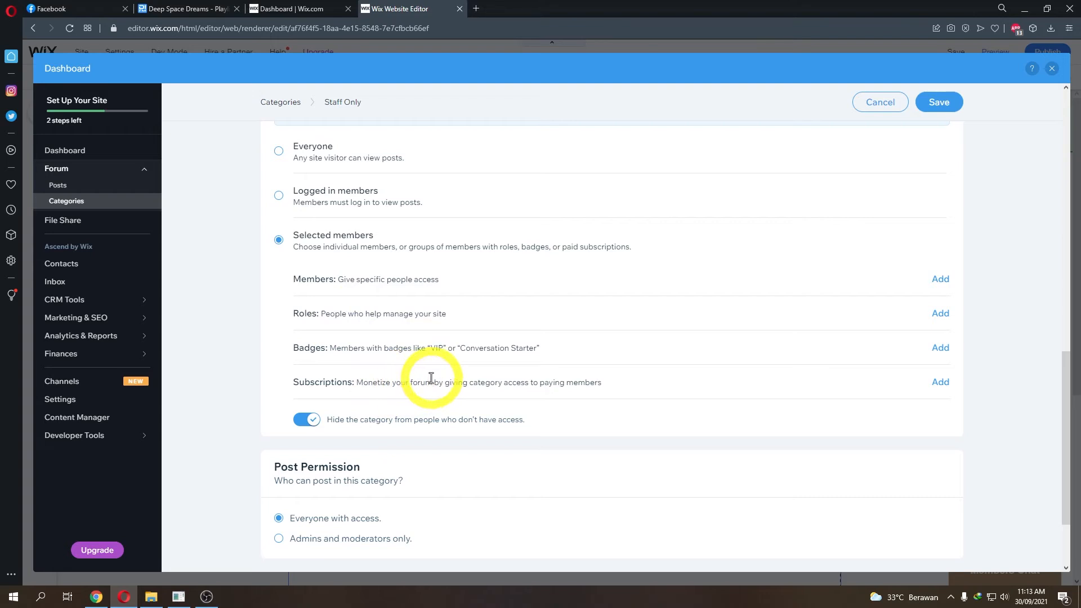
{"action": "scroll", "coordinate": [434, 366], "scroll_direction": "up", "scroll_amount": 2}
{"action": "scroll", "coordinate": [433, 369], "scroll_direction": "down", "scroll_amount": 3}
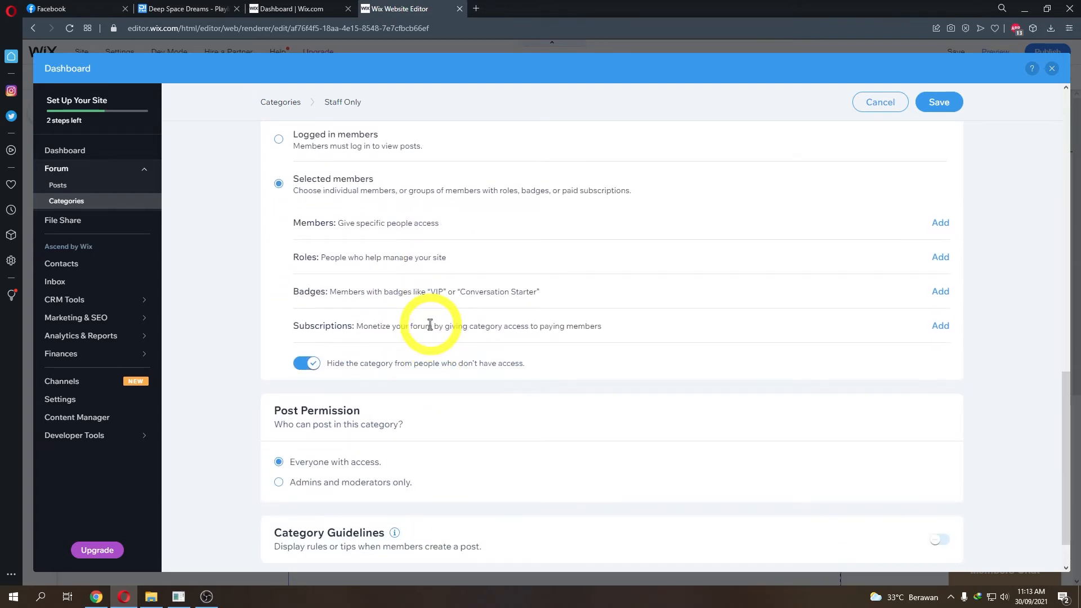
{"action": "scroll", "coordinate": [427, 322], "scroll_direction": "down", "scroll_amount": 1}
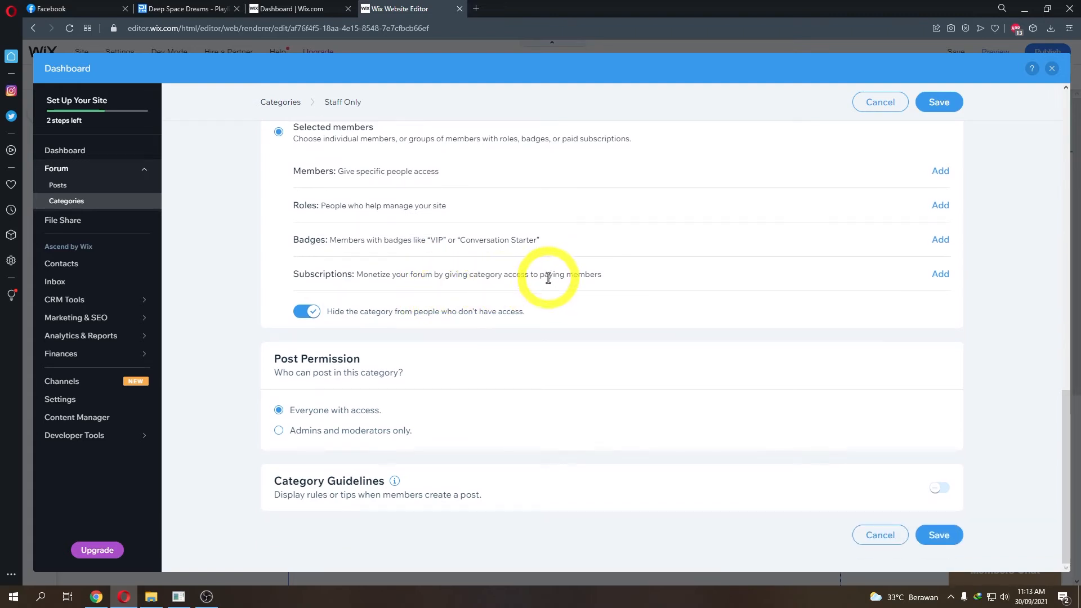
{"action": "scroll", "coordinate": [549, 388], "scroll_direction": "up", "scroll_amount": 3}
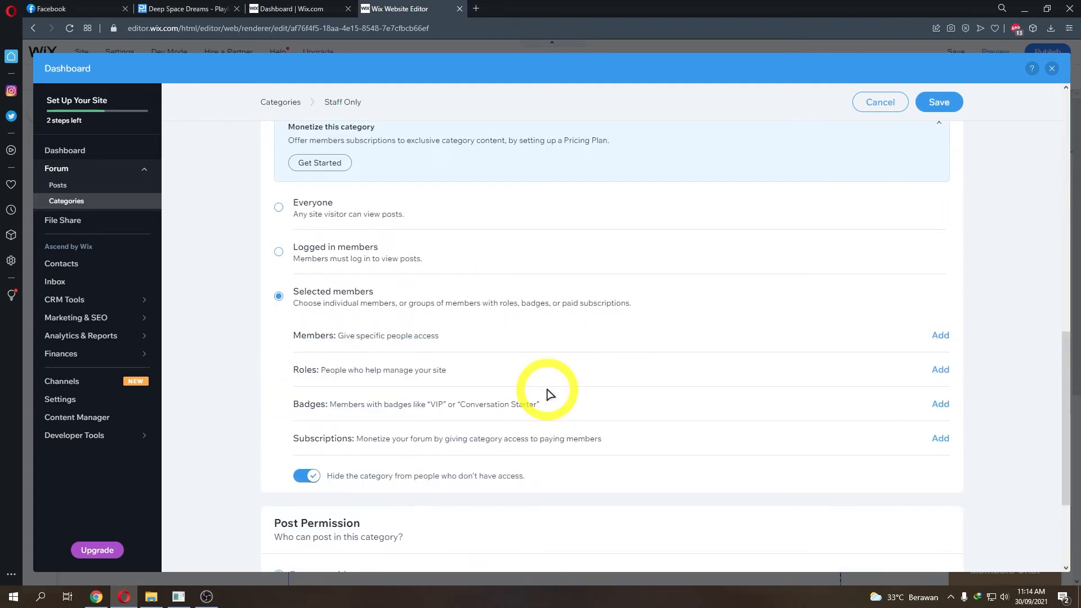
{"action": "scroll", "coordinate": [549, 389], "scroll_direction": "up", "scroll_amount": 6}
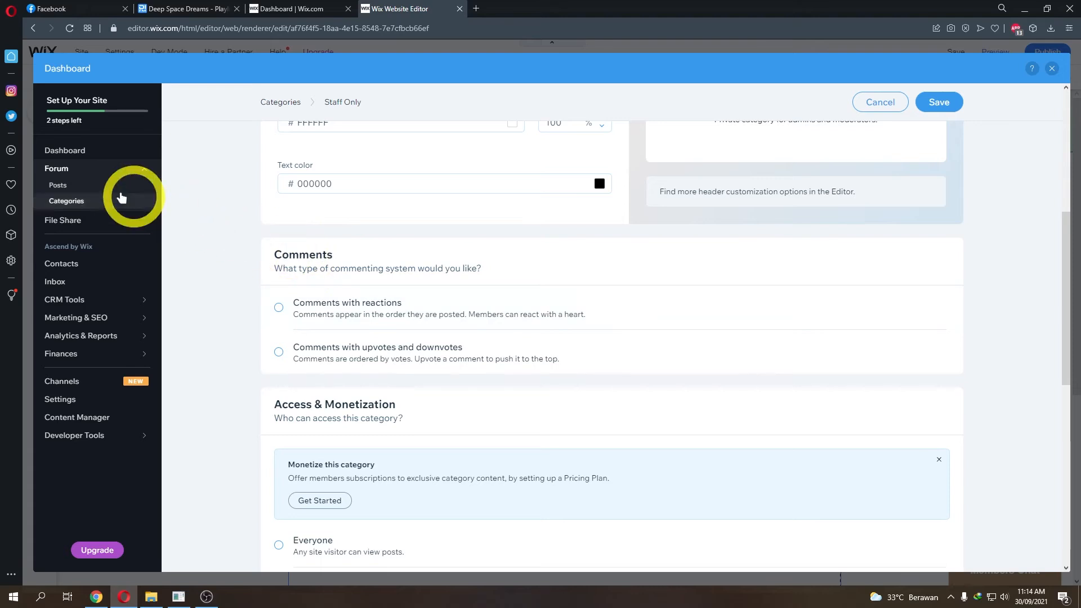
- Turn on reCAPTCHA spam protection in the forum's moderation settings, save it and close the dashboard
{"action": "left_click", "coordinate": [90, 189]}
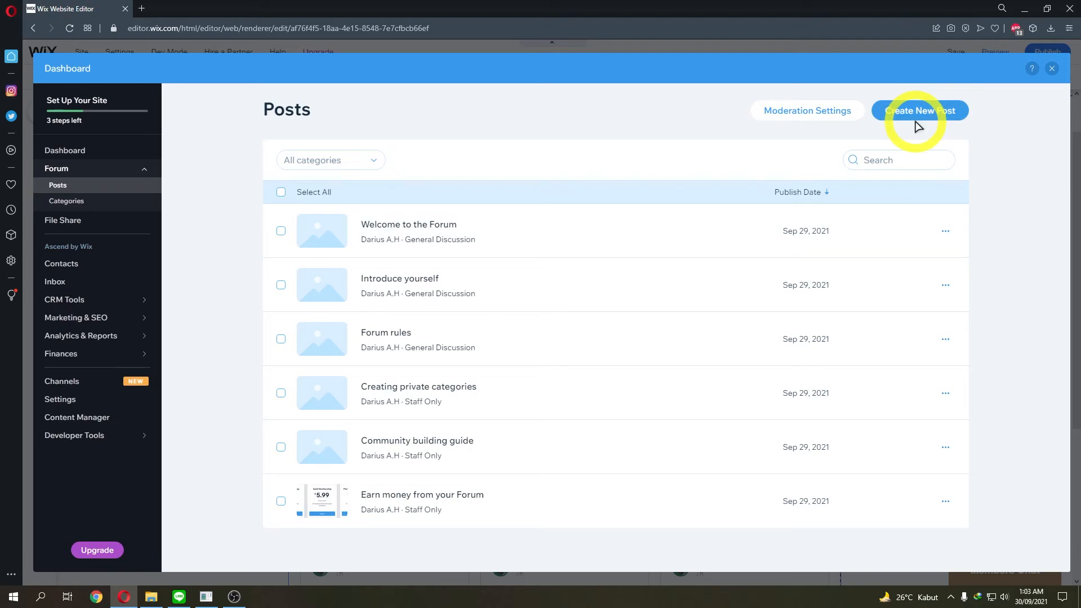
{"action": "left_click", "coordinate": [820, 115]}
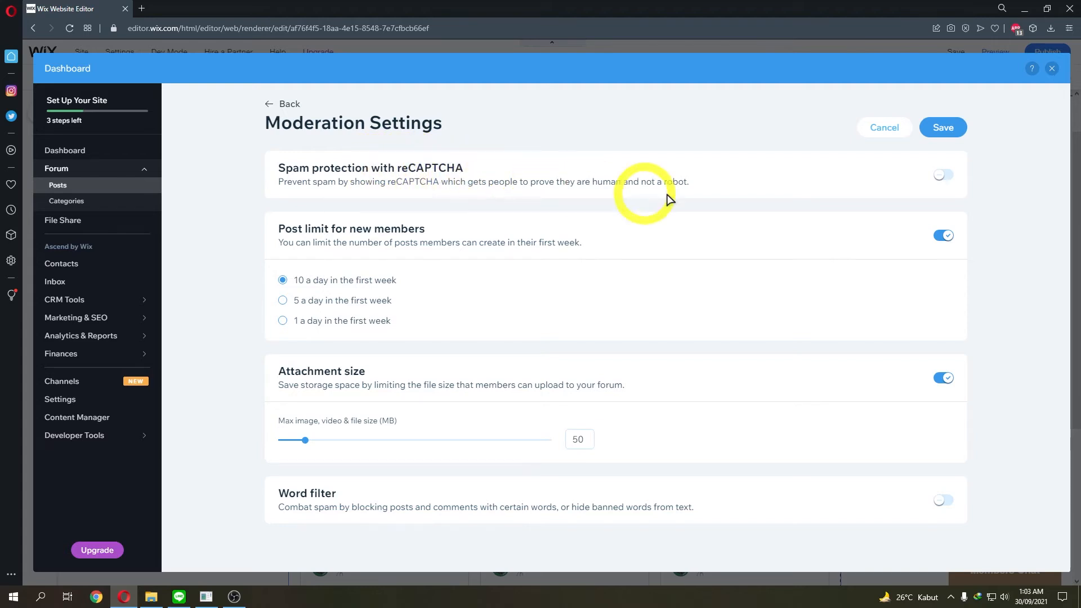
{"action": "left_click", "coordinate": [942, 176]}
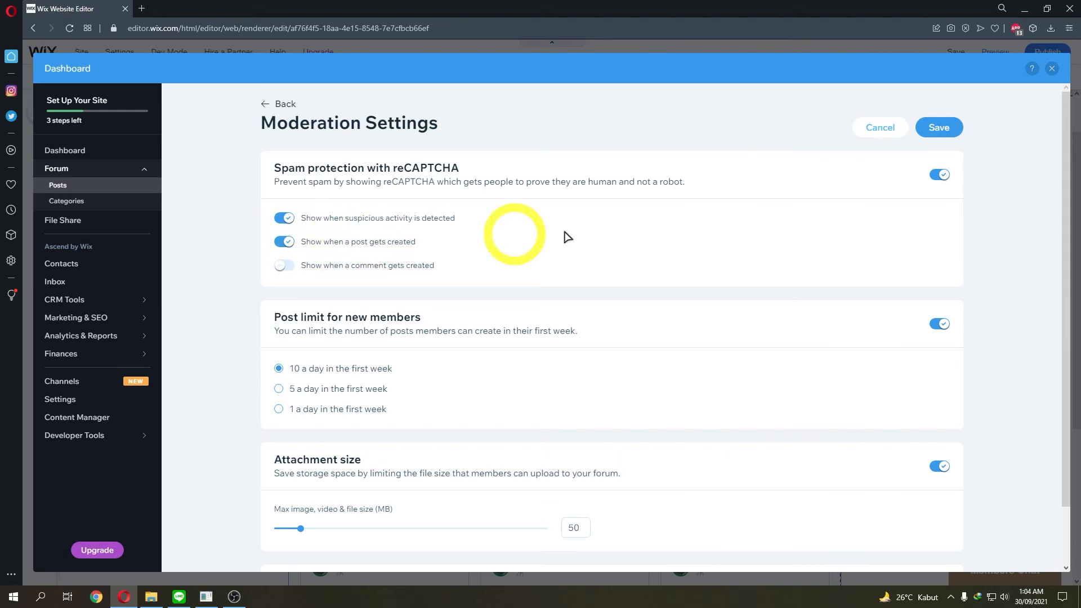
{"action": "left_click", "coordinate": [937, 129]}
{"action": "left_click", "coordinate": [1051, 68]}
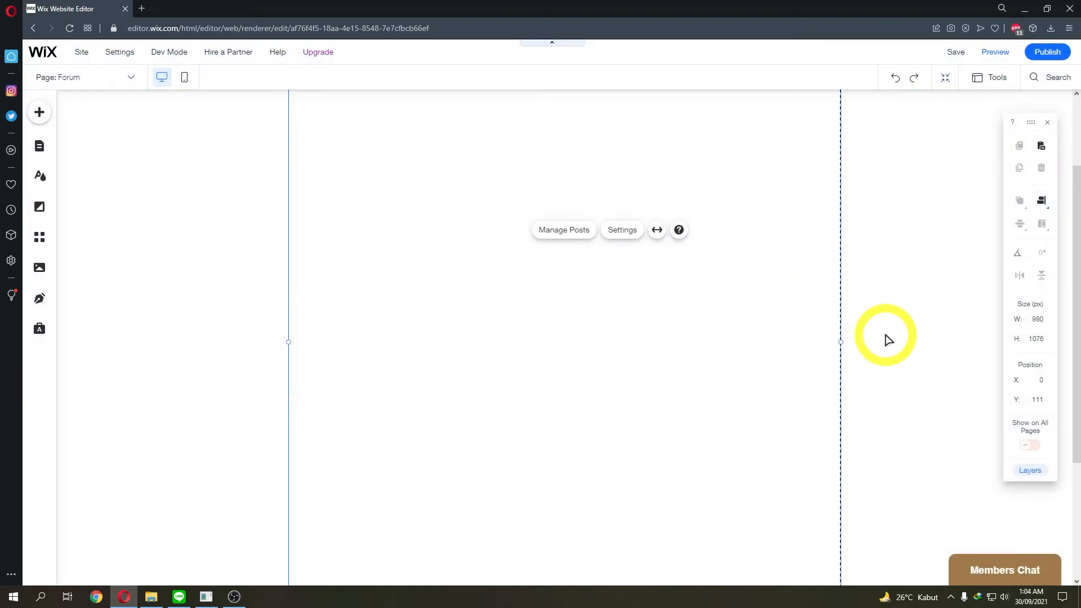
- Publish the site and open the Forum page on the live site
{"action": "left_click", "coordinate": [1036, 47]}
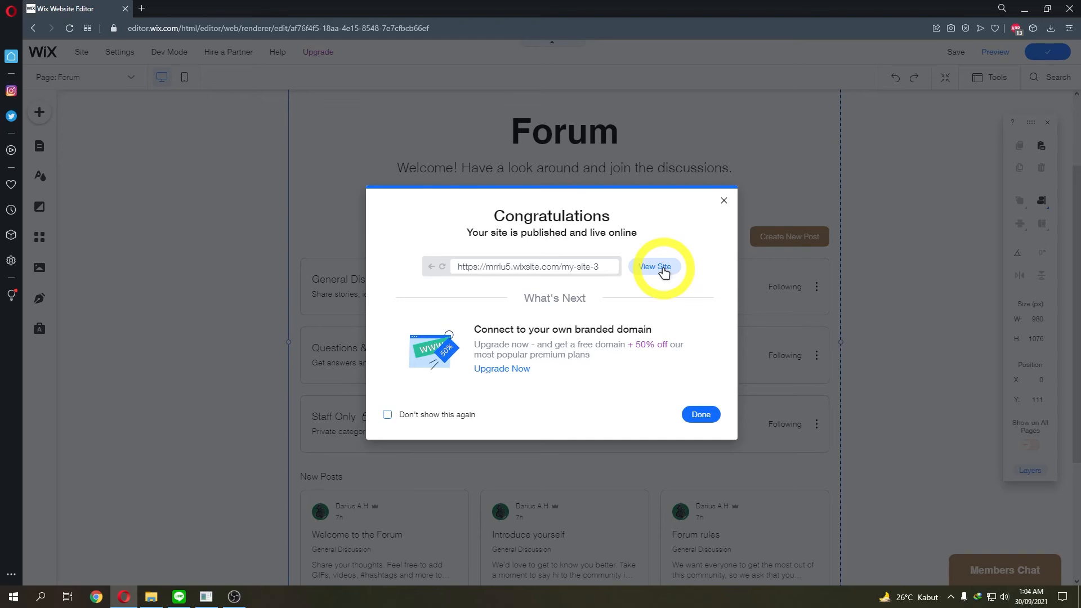
{"action": "left_click", "coordinate": [664, 271]}
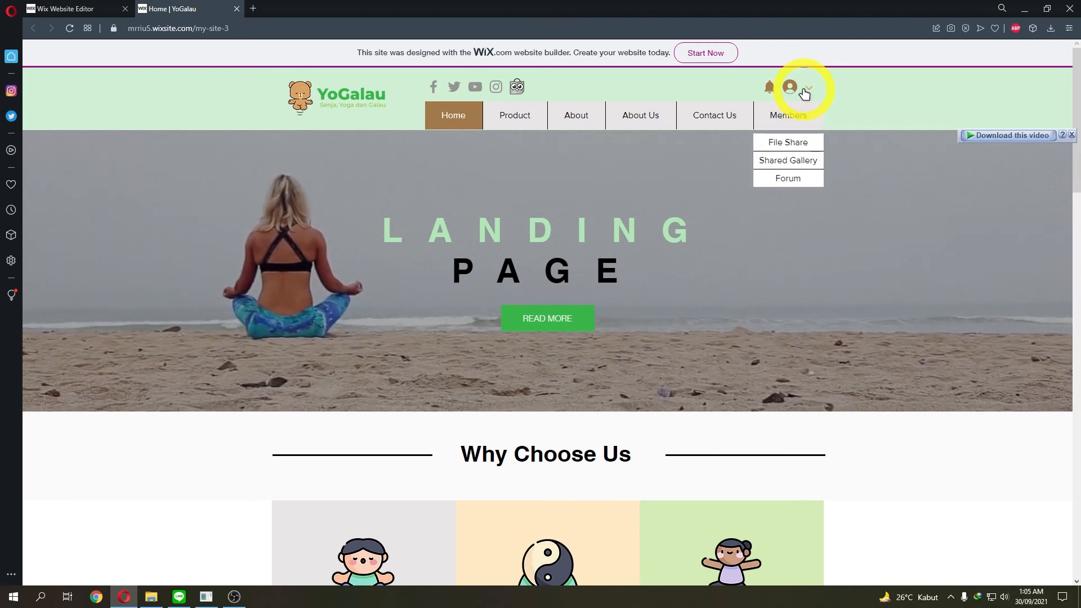
{"action": "left_click", "coordinate": [787, 185]}
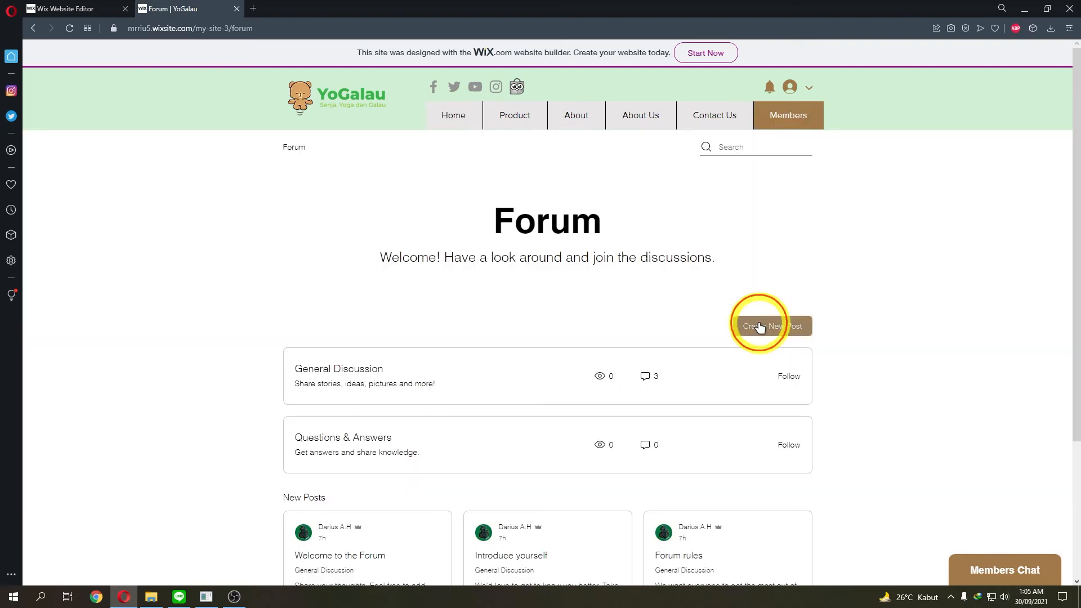
- Create a new forum post with the title "Judul Forum"
{"action": "left_click", "coordinate": [759, 322]}
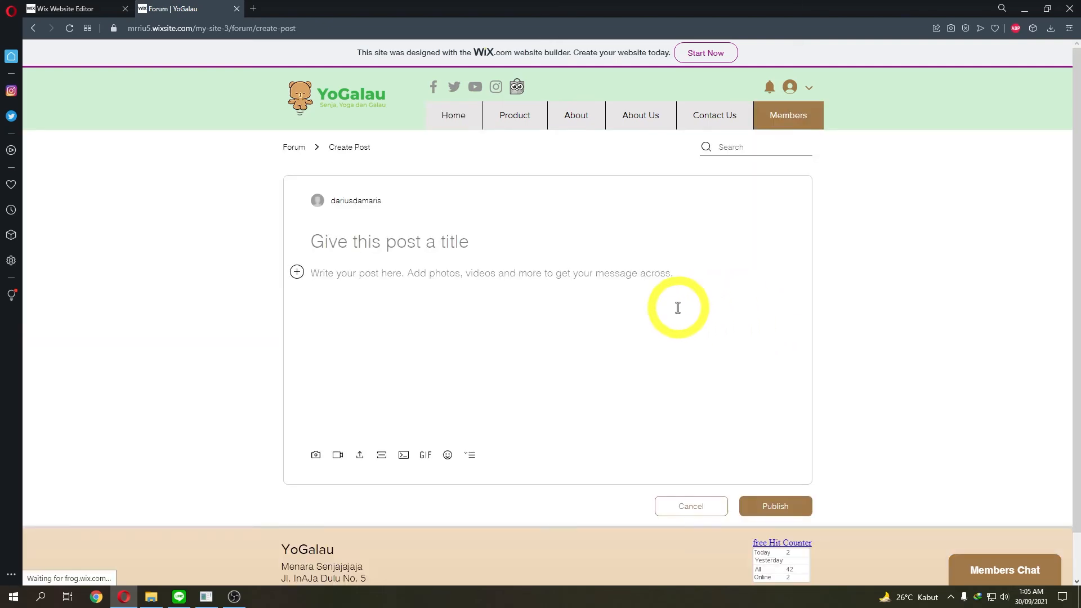
{"action": "left_click", "coordinate": [790, 87]}
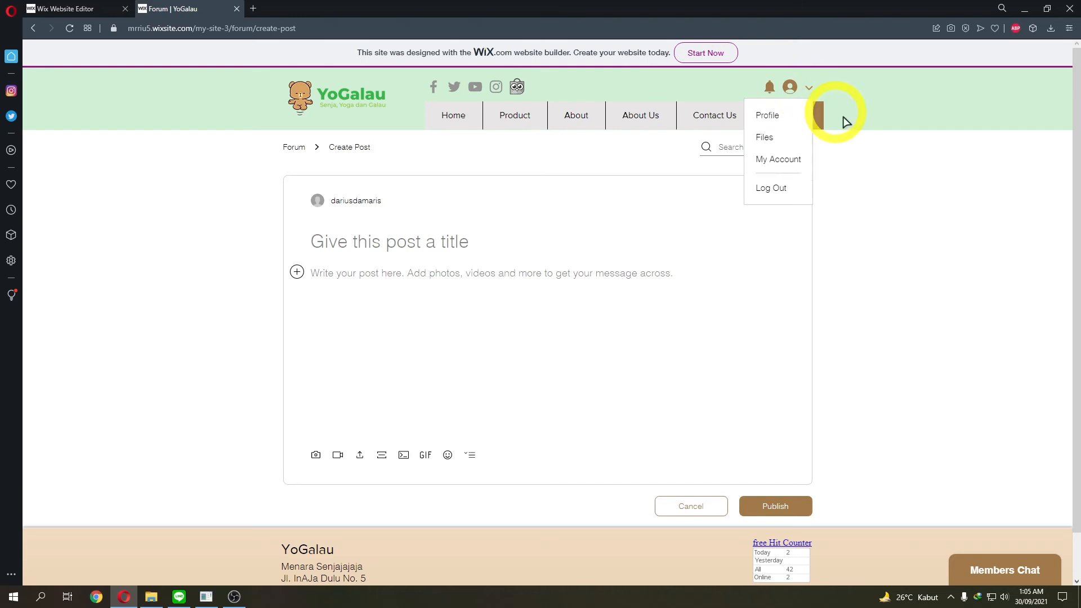
{"action": "left_click", "coordinate": [886, 246]}
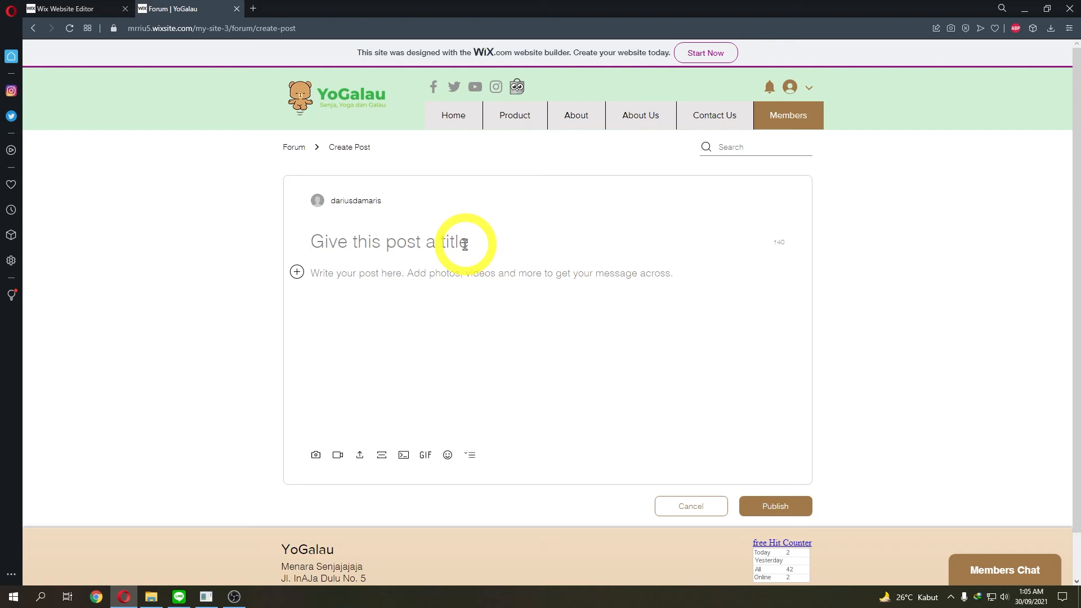
{"action": "type", "text": "Judul O"}
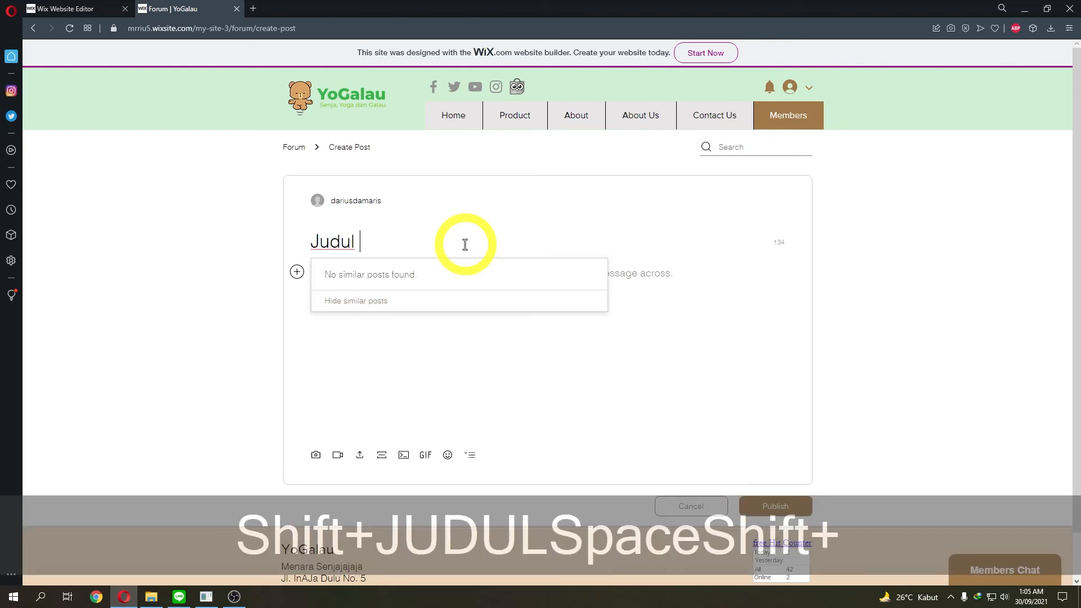
{"action": "key", "text": "BackSpace"}
{"action": "type", "text": "Forum"}
- Write "Isi Forum" as the post's body text and add a smiling emoji after it
{"action": "left_click", "coordinate": [646, 274]}
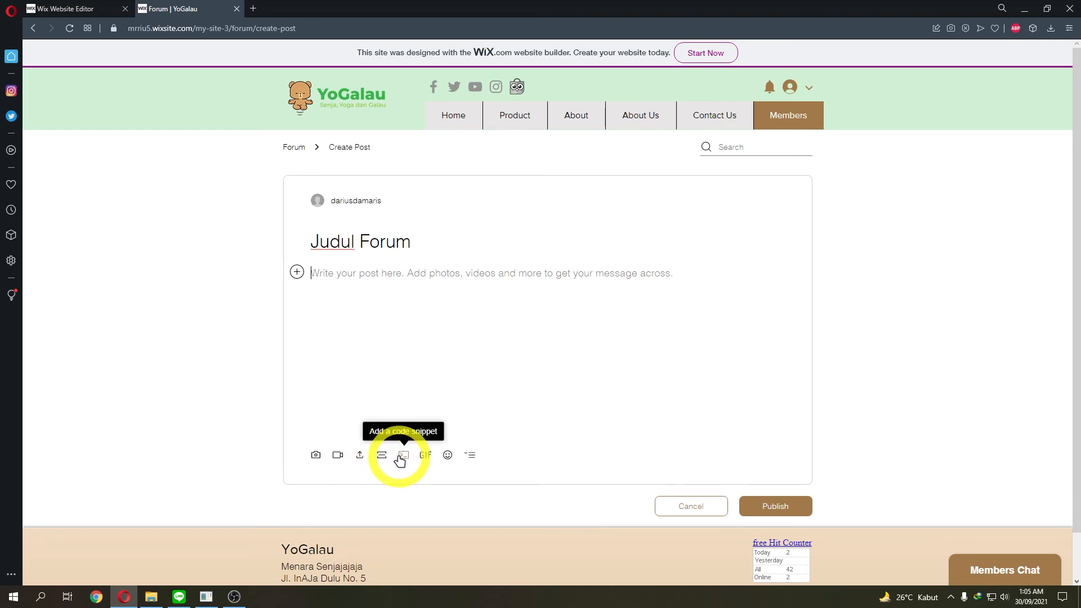
{"action": "left_click", "coordinate": [349, 292]}
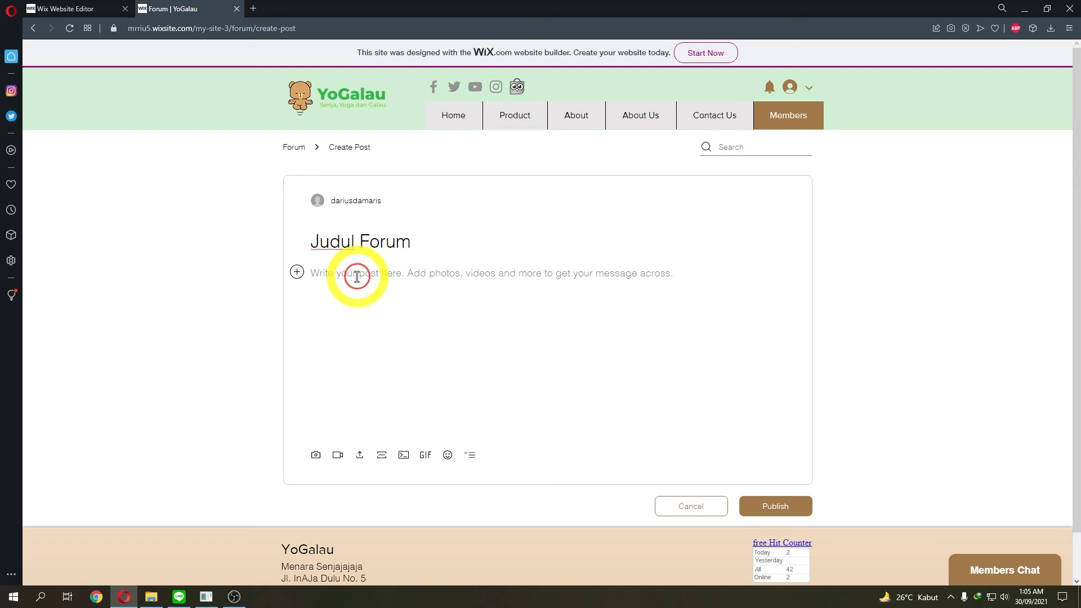
{"action": "type", "text": "Iusi"}
{"action": "key", "text": "BackSpace"}
{"action": "key", "text": "BackSpace"}
{"action": "key", "text": "BackSpace"}
{"action": "type", "text": "si Forum"}
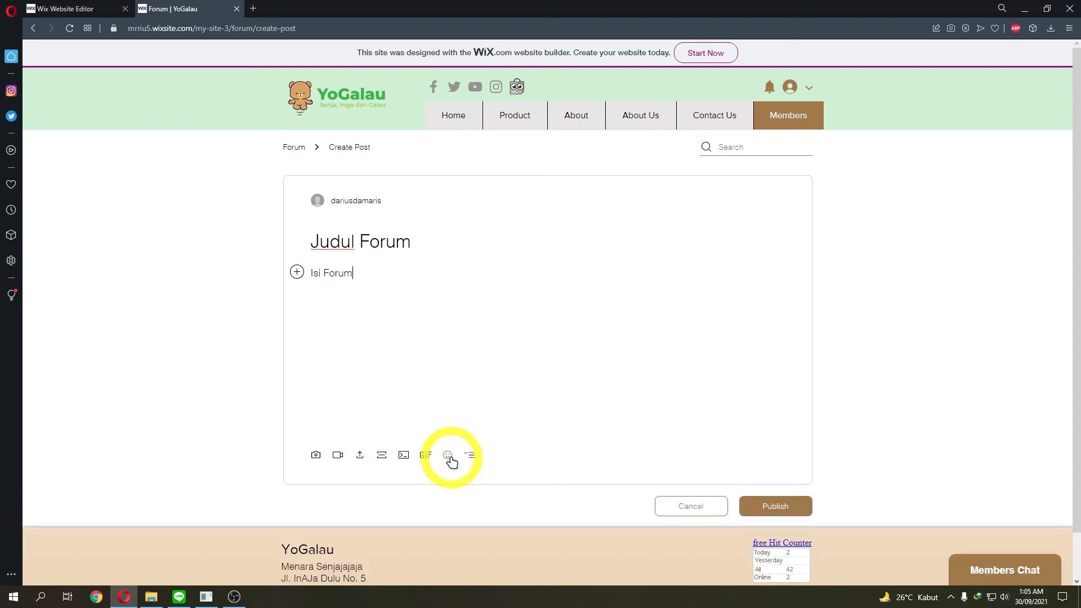
{"action": "left_click", "coordinate": [450, 457]}
{"action": "left_click", "coordinate": [451, 282]}
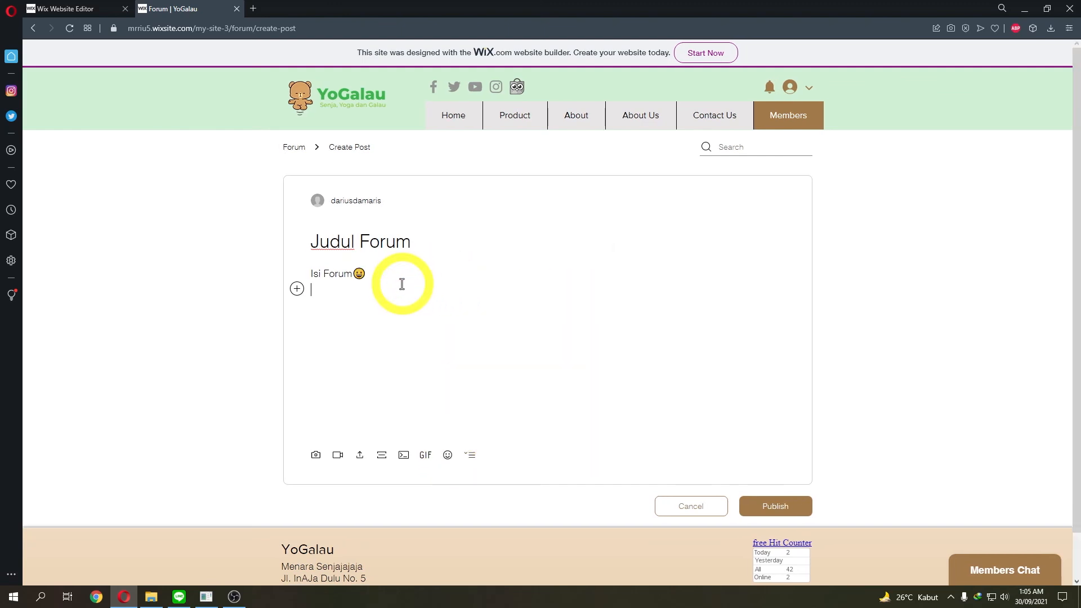
- Insert the "MONDAY" coffee cup GIF below the post's text and check the composed post
{"action": "left_click", "coordinate": [425, 454]}
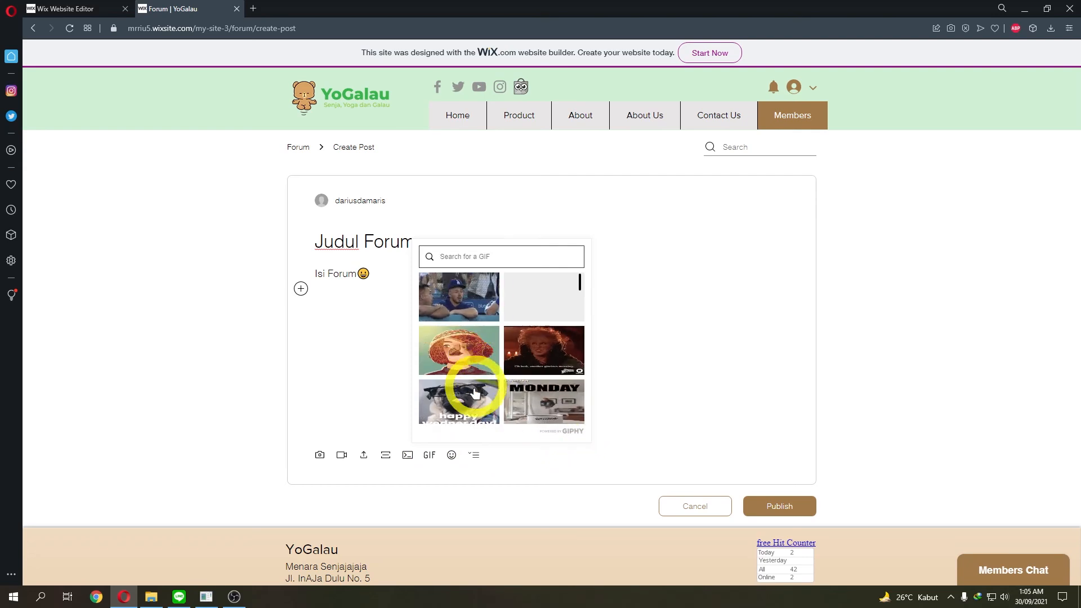
{"action": "left_click", "coordinate": [556, 404]}
{"action": "scroll", "coordinate": [429, 352], "scroll_direction": "down", "scroll_amount": 5}
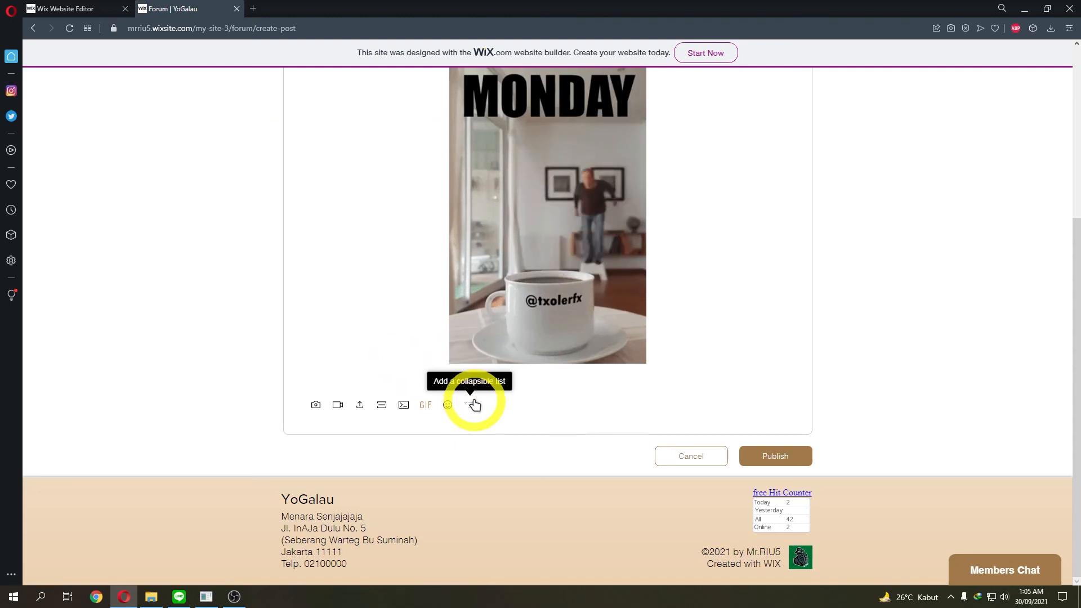
{"action": "scroll", "coordinate": [438, 372], "scroll_direction": "up", "scroll_amount": 3}
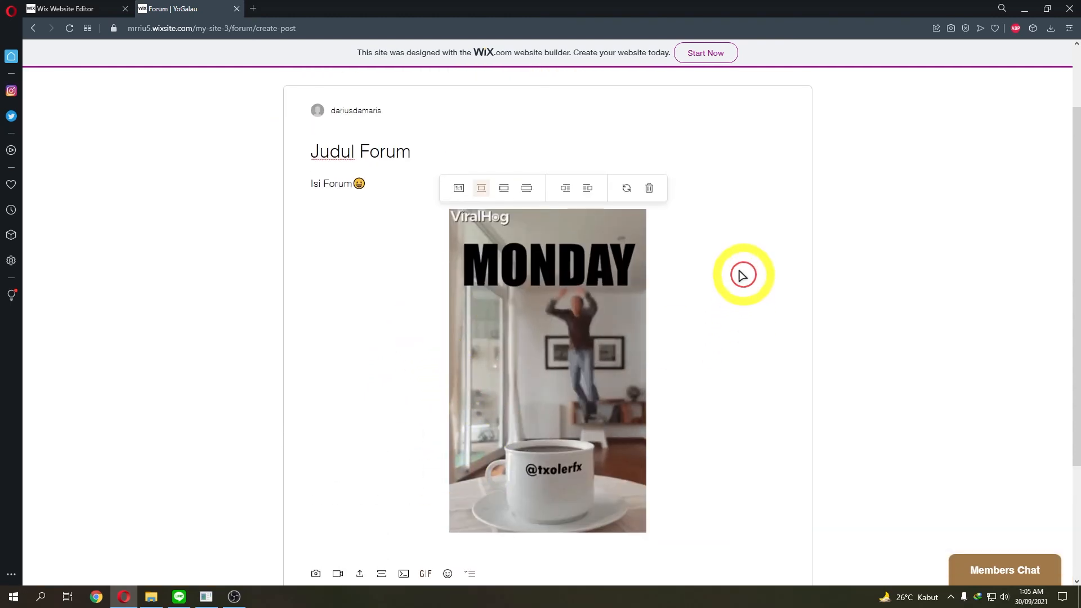
{"action": "scroll", "coordinate": [784, 386], "scroll_direction": "down", "scroll_amount": 2}
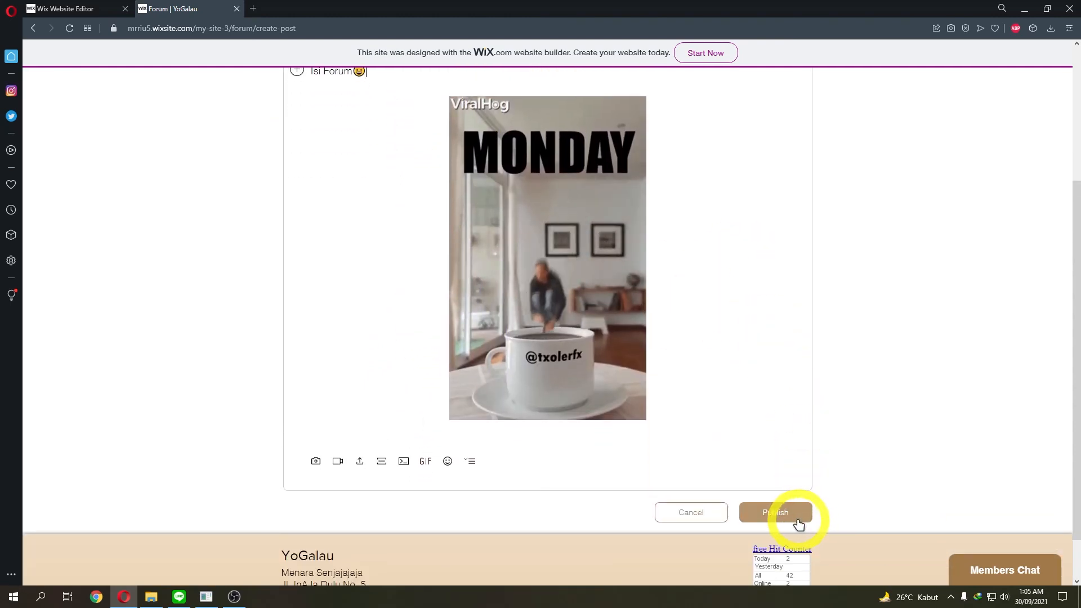
- Publish the post in the General Discussion category and confirm the human verification
{"action": "left_click", "coordinate": [785, 513]}
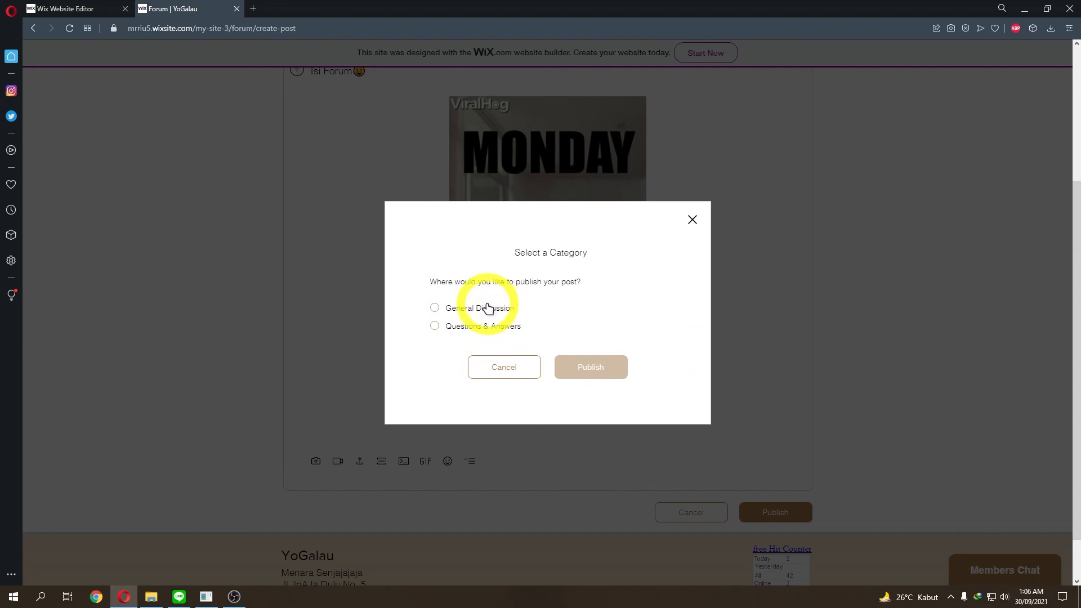
{"action": "left_click", "coordinate": [456, 313]}
{"action": "left_click", "coordinate": [592, 365]}
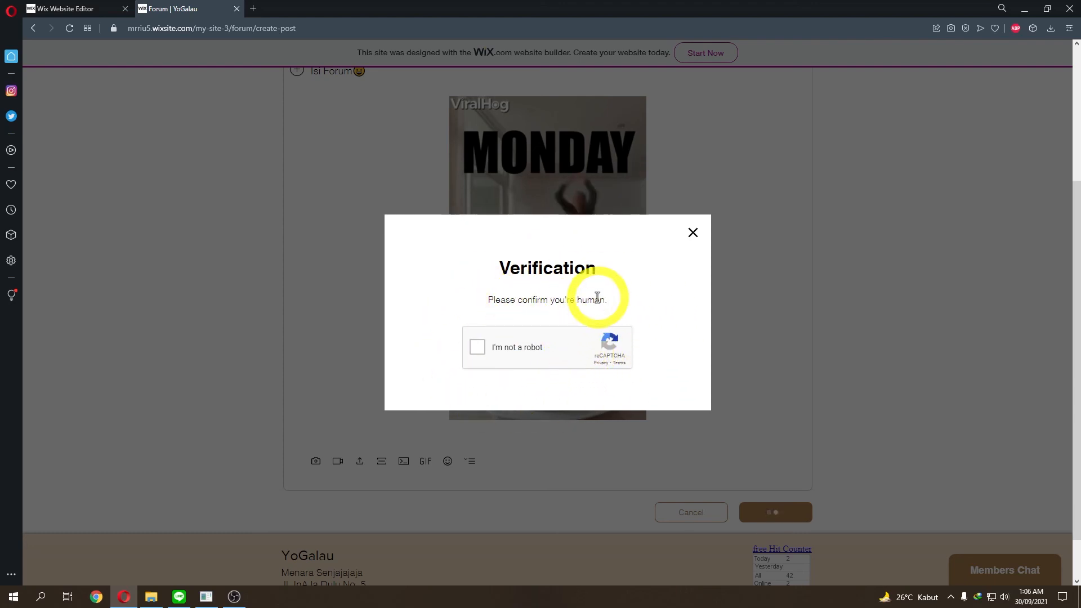
{"action": "left_click", "coordinate": [476, 347]}
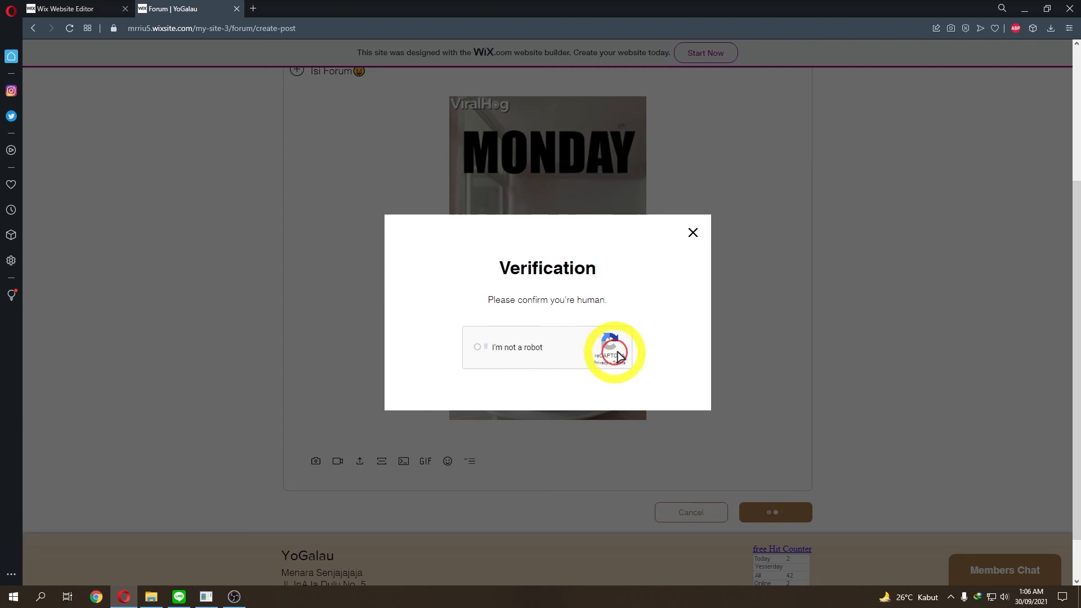
- Publish the comment "komen pertama" beneath the "Judul Forum" post
{"action": "scroll", "coordinate": [620, 355], "scroll_direction": "down", "scroll_amount": 5}
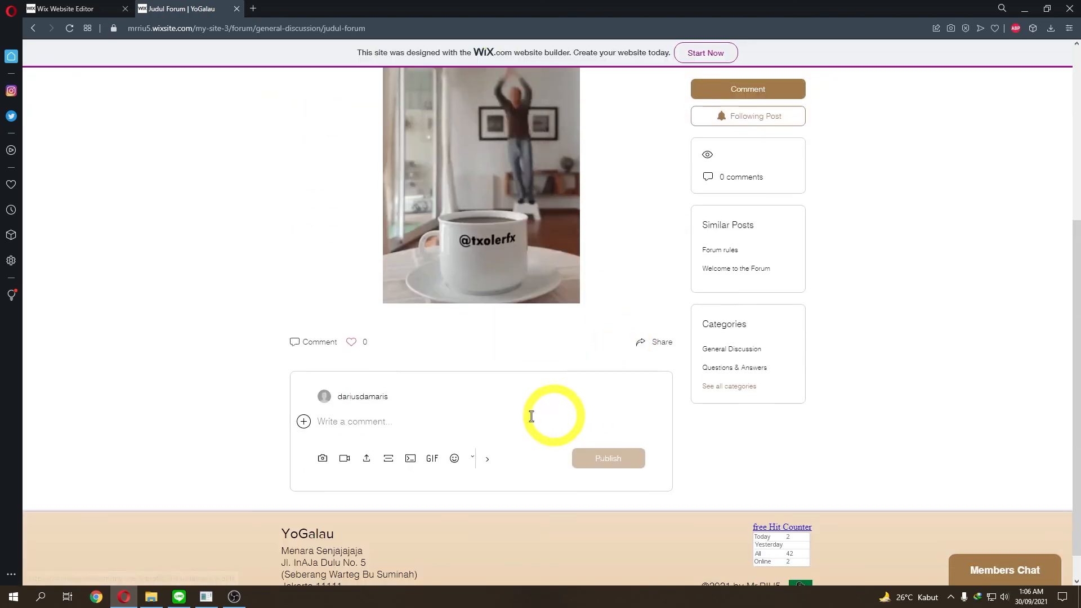
{"action": "type", "text": "kom"}
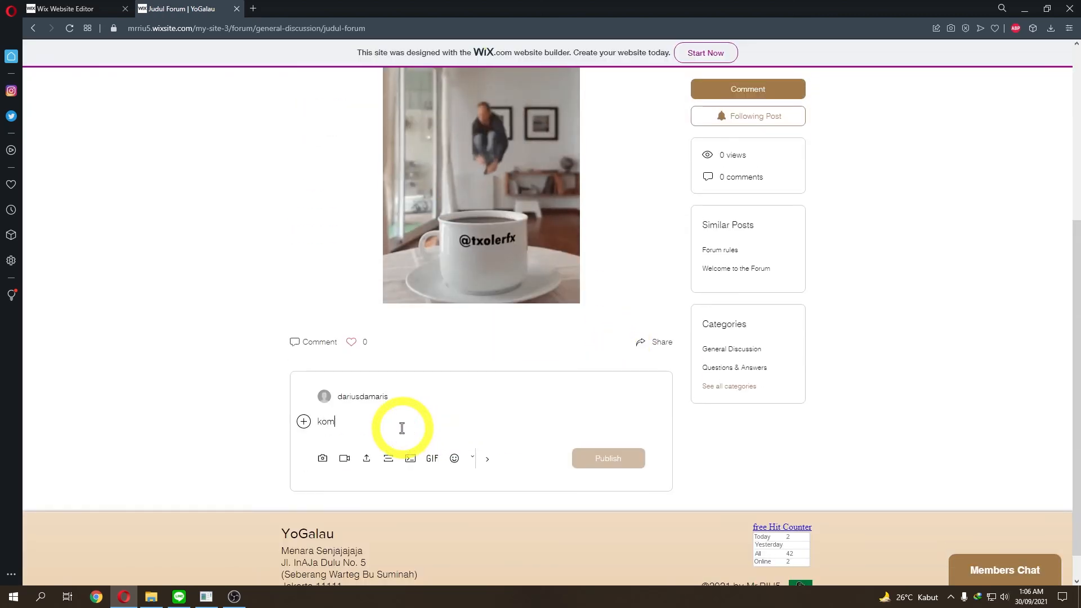
{"action": "type", "text": "en pertama"}
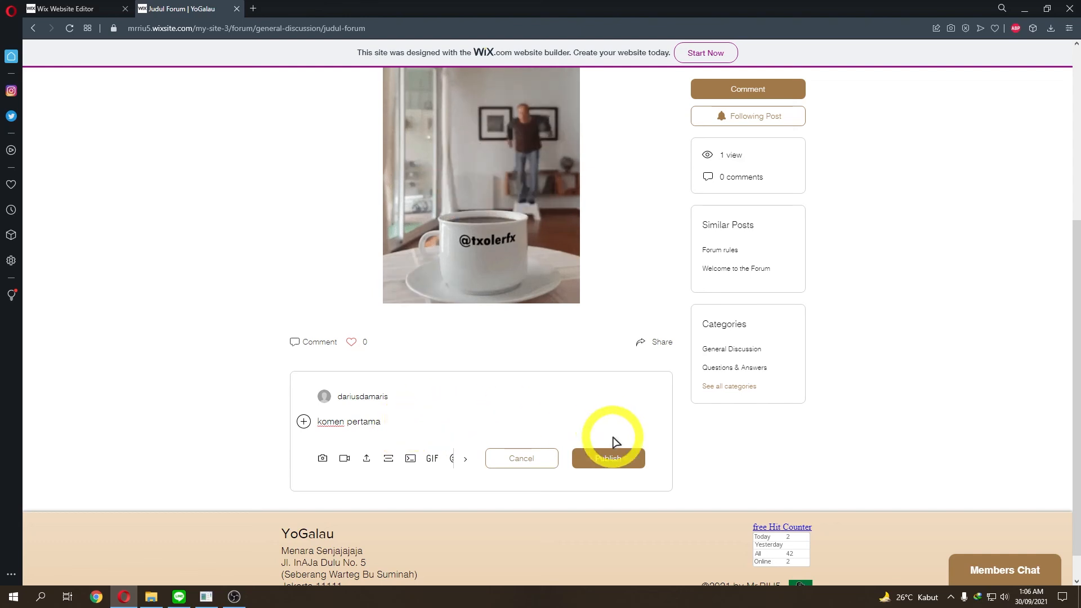
{"action": "left_click", "coordinate": [608, 450]}
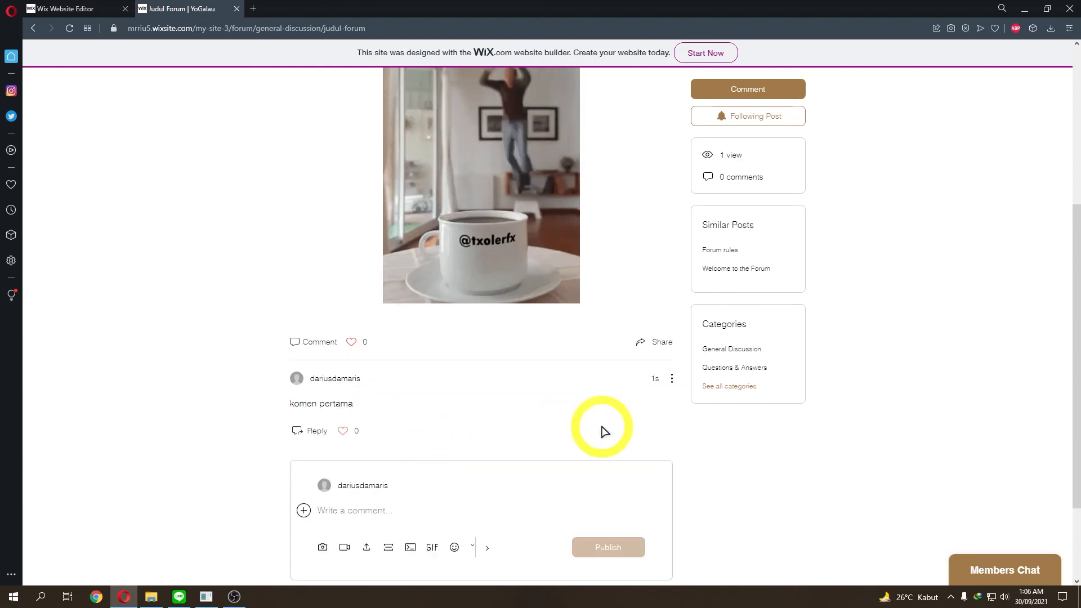
- Review the published post with its comment and open its General Discussion category
{"action": "scroll", "coordinate": [602, 430], "scroll_direction": "up", "scroll_amount": 4}
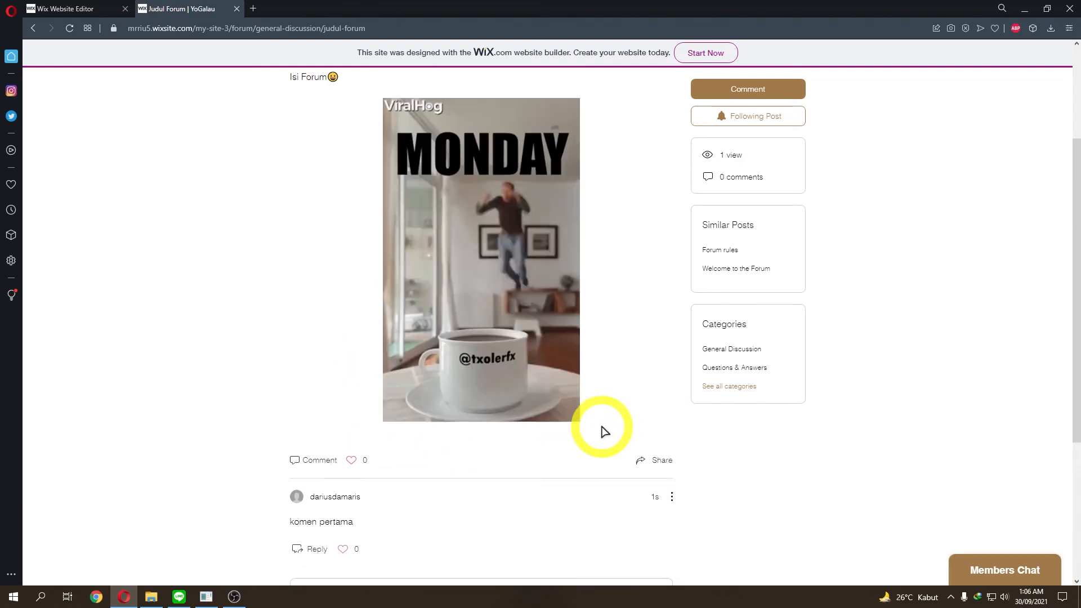
{"action": "scroll", "coordinate": [602, 431], "scroll_direction": "up", "scroll_amount": 1}
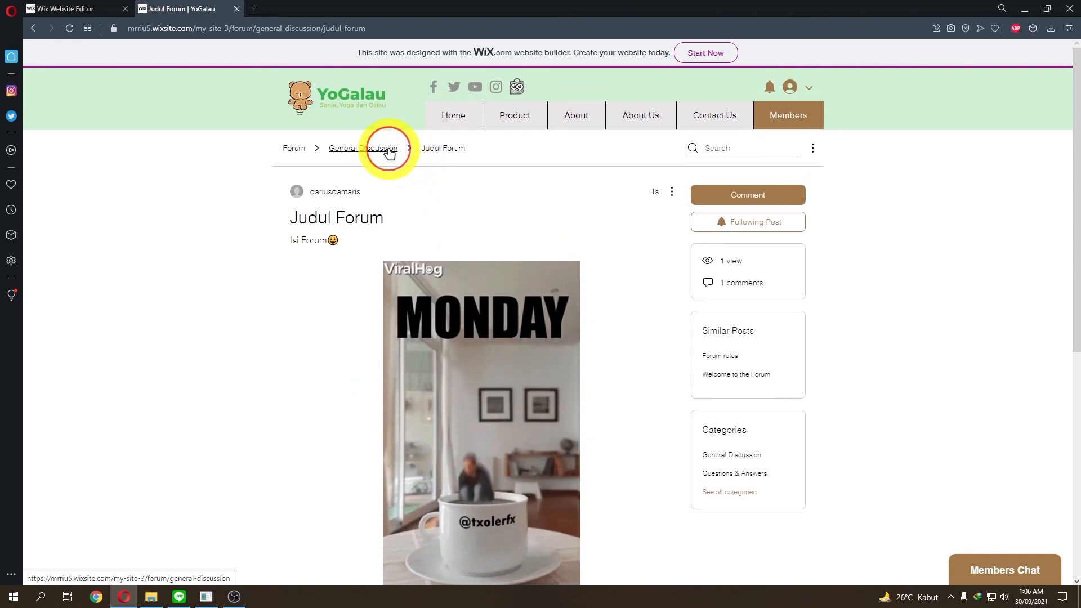
{"action": "left_click", "coordinate": [386, 142]}
- Switch back to the Wix Website Editor, dismiss the site publication notice and view the Forum page
{"action": "left_click", "coordinate": [79, 9]}
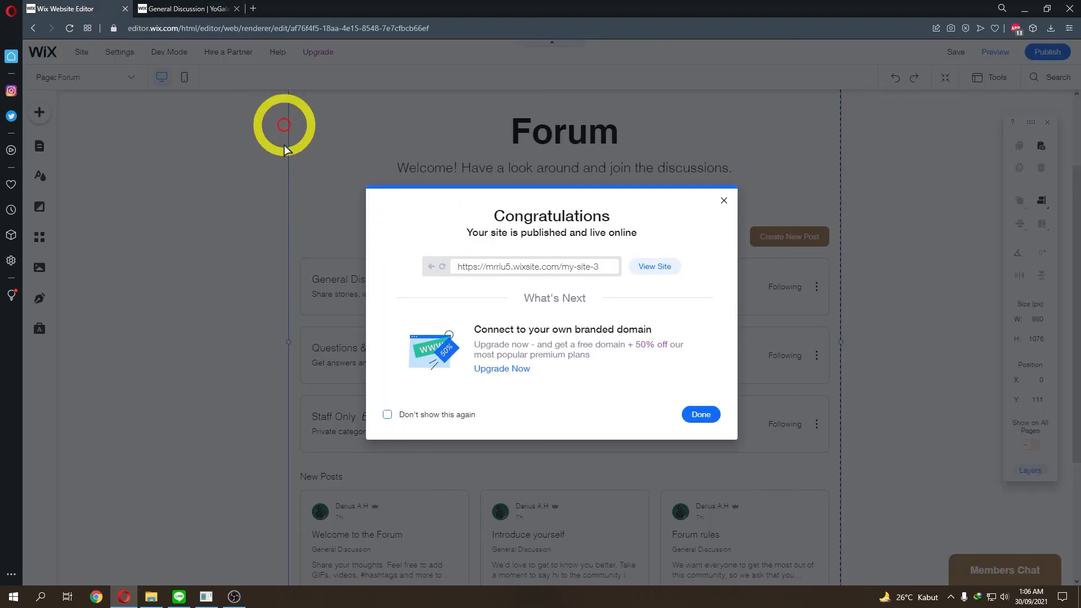
{"action": "left_click", "coordinate": [724, 201]}
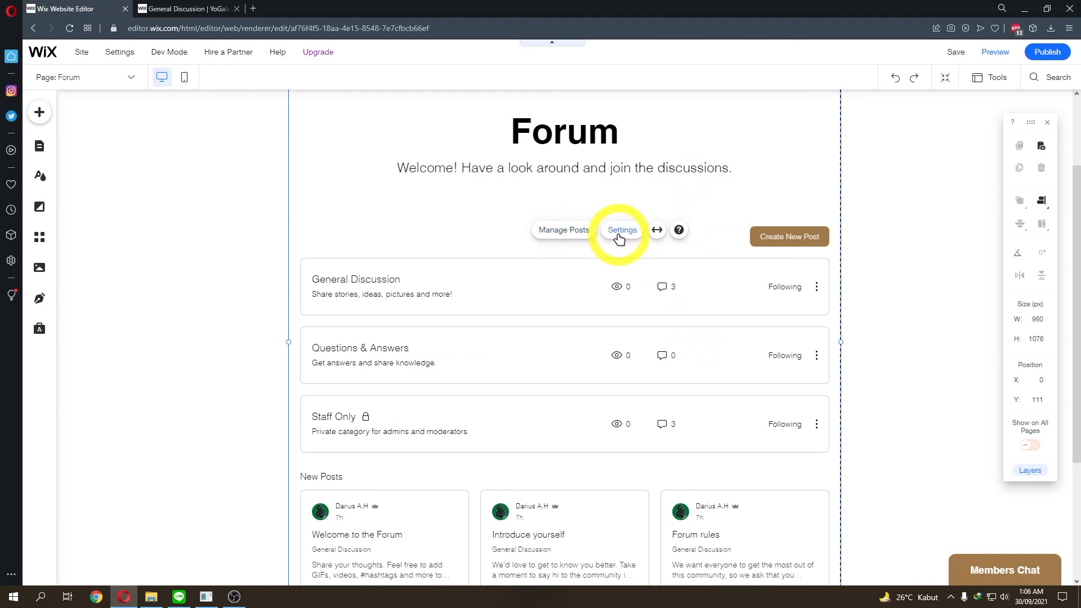
{"action": "scroll", "coordinate": [596, 261], "scroll_direction": "up", "scroll_amount": 2}
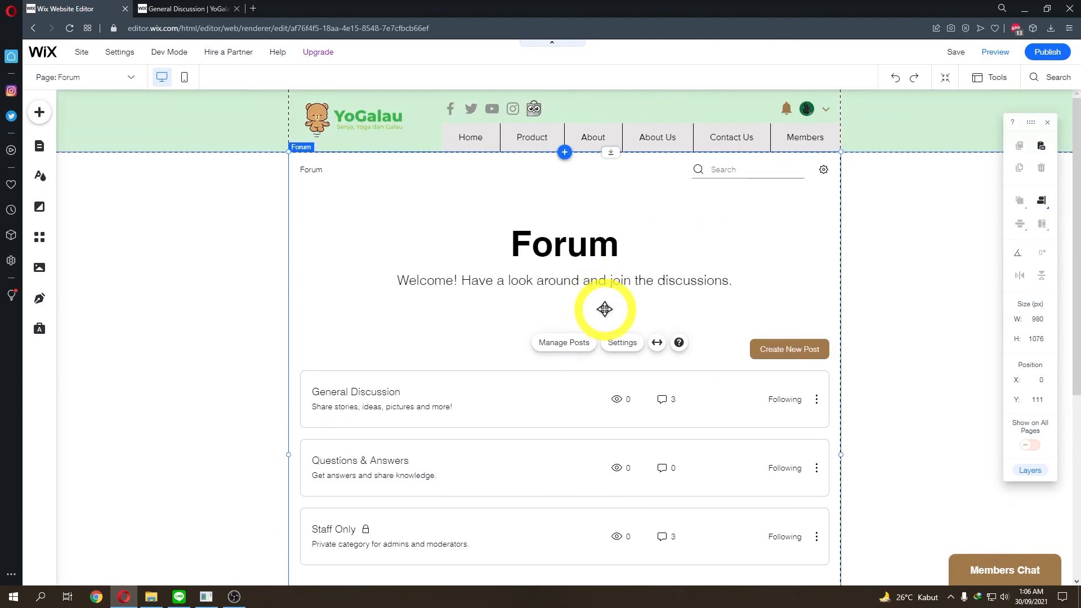